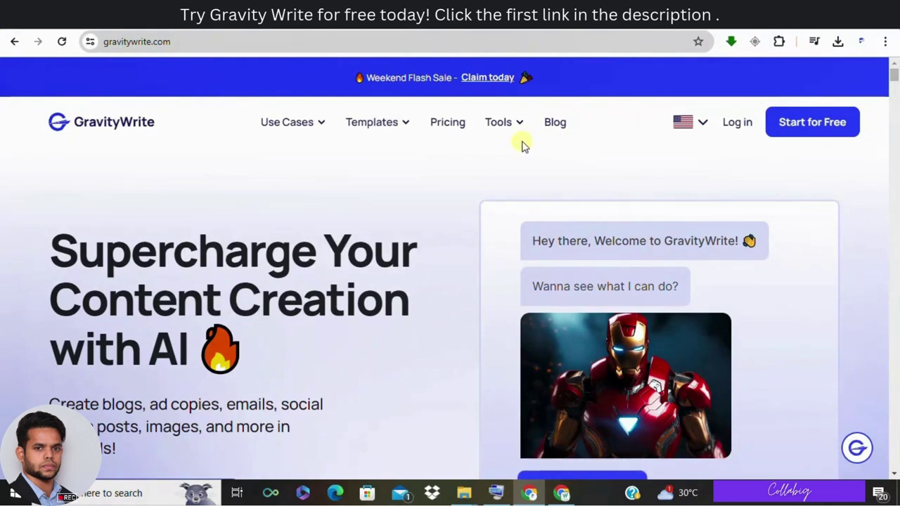
Scroll through the GravityWrite page to review its content.
{"action": "scroll", "coordinate": [511, 145], "scroll_direction": "down", "scroll_amount": 1}
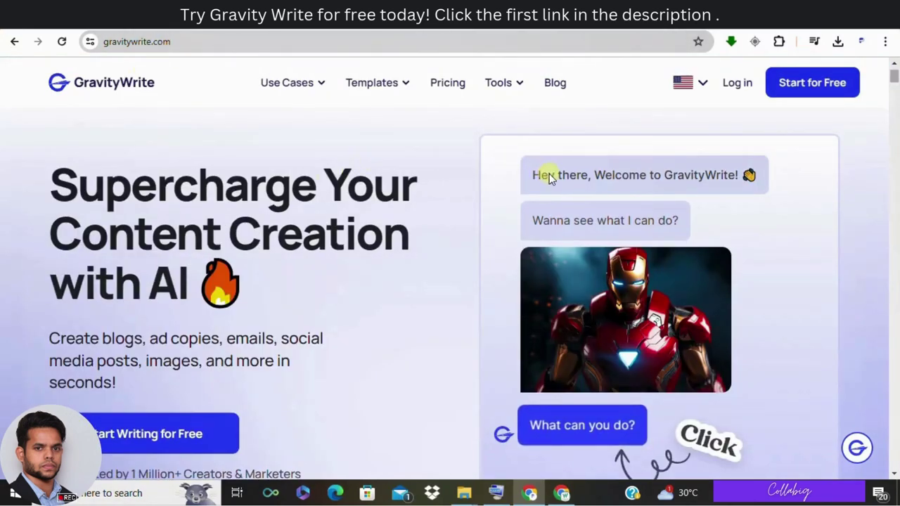
{"action": "scroll", "coordinate": [549, 176], "scroll_direction": "down", "scroll_amount": 6}
{"action": "scroll", "coordinate": [548, 176], "scroll_direction": "up", "scroll_amount": 5}
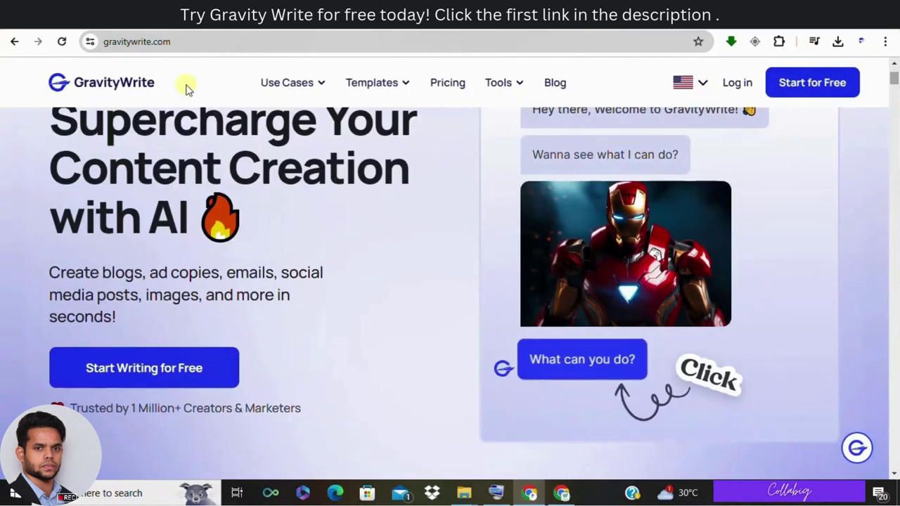
{"action": "scroll", "coordinate": [468, 147], "scroll_direction": "down", "scroll_amount": 5}
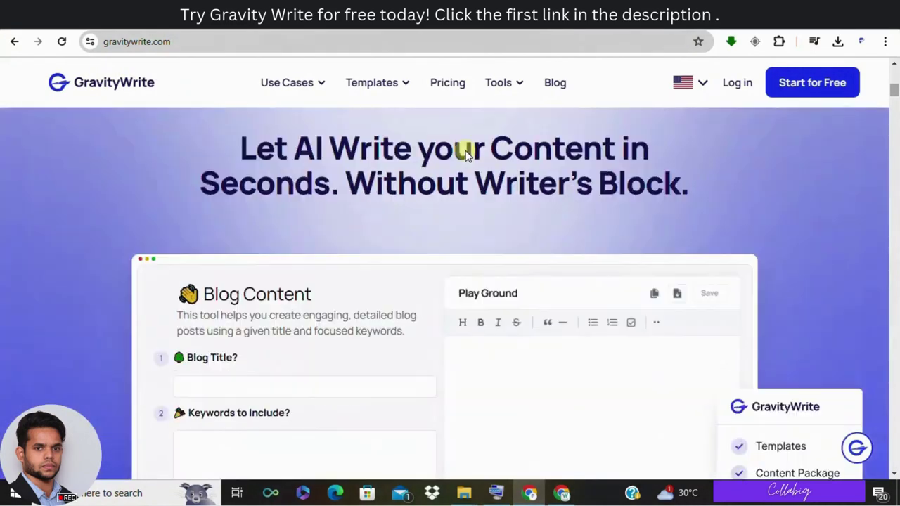
{"action": "scroll", "coordinate": [465, 153], "scroll_direction": "down", "scroll_amount": 2}
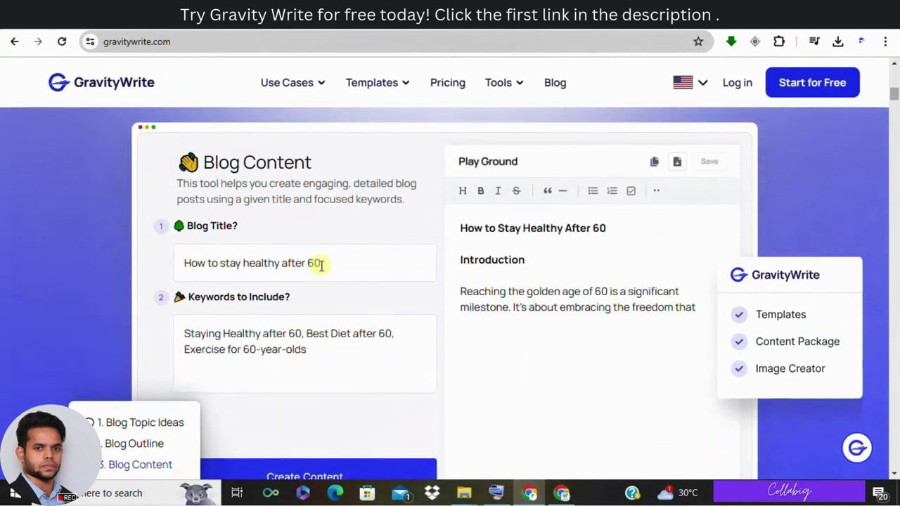
{"action": "scroll", "coordinate": [317, 261], "scroll_direction": "down", "scroll_amount": 1}
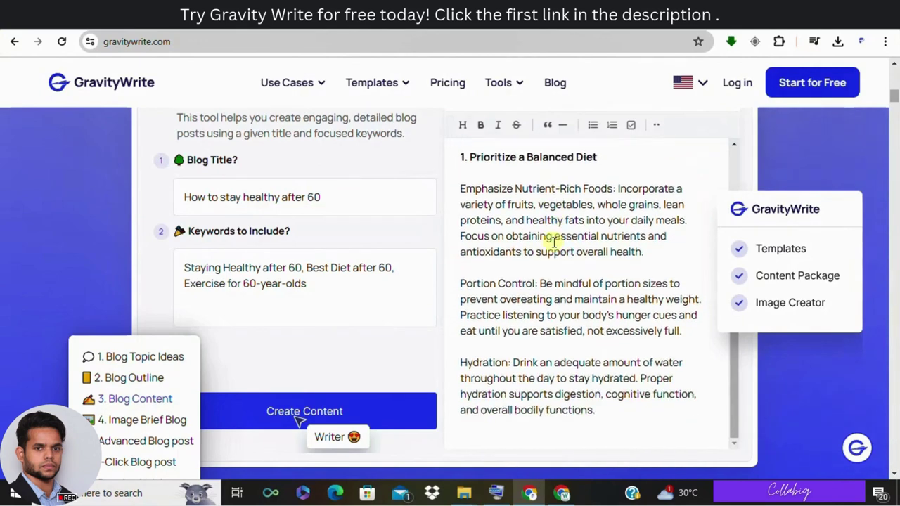
{"action": "scroll", "coordinate": [554, 241], "scroll_direction": "down", "scroll_amount": 7}
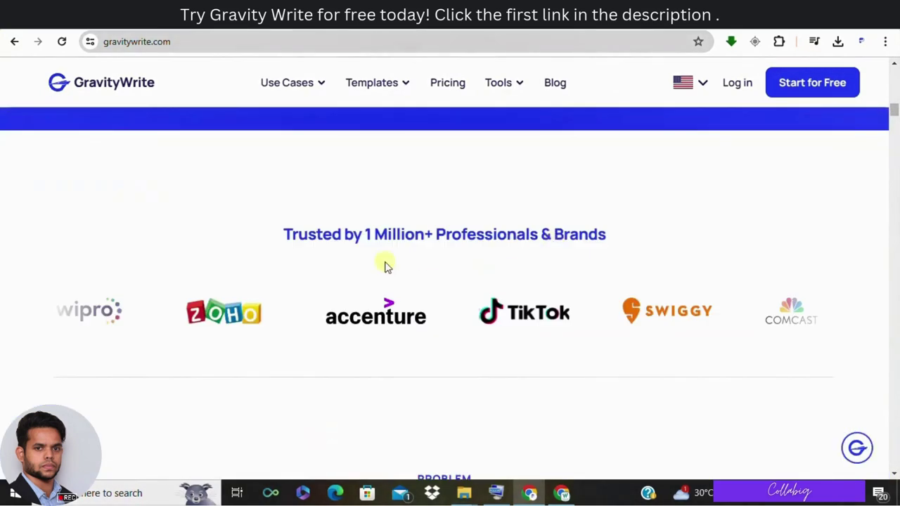
{"action": "scroll", "coordinate": [306, 276], "scroll_direction": "down", "scroll_amount": 2}
{"action": "scroll", "coordinate": [233, 281], "scroll_direction": "up", "scroll_amount": 2}
{"action": "scroll", "coordinate": [261, 275], "scroll_direction": "down", "scroll_amount": 1}
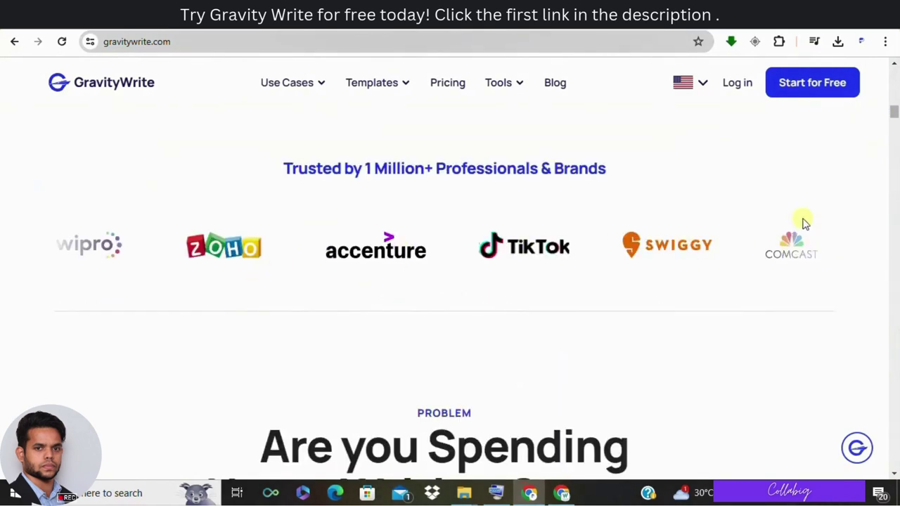
{"action": "scroll", "coordinate": [804, 224], "scroll_direction": "down", "scroll_amount": 2}
{"action": "scroll", "coordinate": [804, 223], "scroll_direction": "down", "scroll_amount": 2}
{"action": "scroll", "coordinate": [803, 223], "scroll_direction": "down", "scroll_amount": 9}
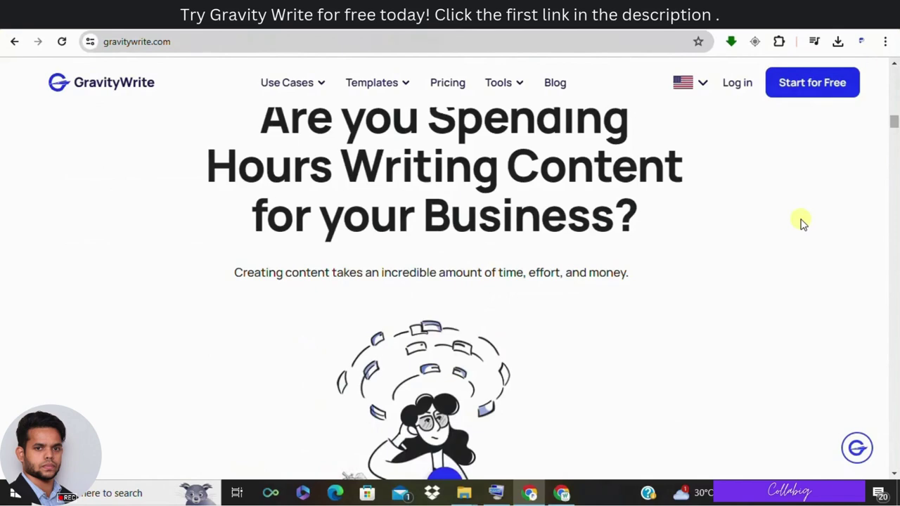
{"action": "scroll", "coordinate": [803, 223], "scroll_direction": "down", "scroll_amount": 5}
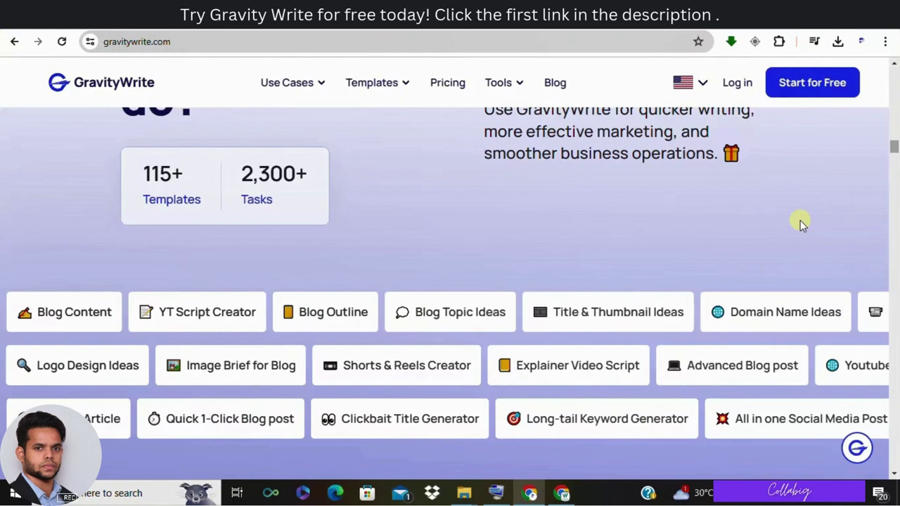
{"action": "scroll", "coordinate": [841, 282], "scroll_direction": "up", "scroll_amount": 2}
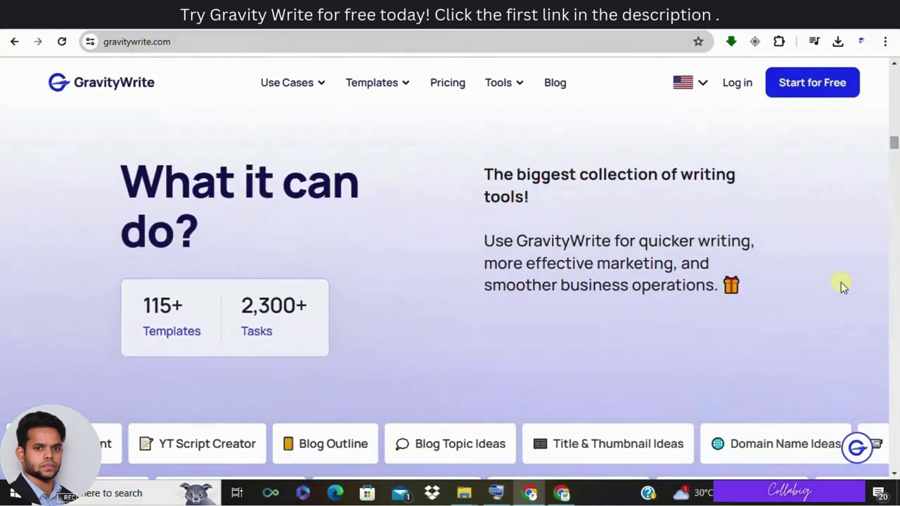
{"action": "scroll", "coordinate": [842, 285], "scroll_direction": "down", "scroll_amount": 2}
{"action": "scroll", "coordinate": [842, 286], "scroll_direction": "down", "scroll_amount": 5}
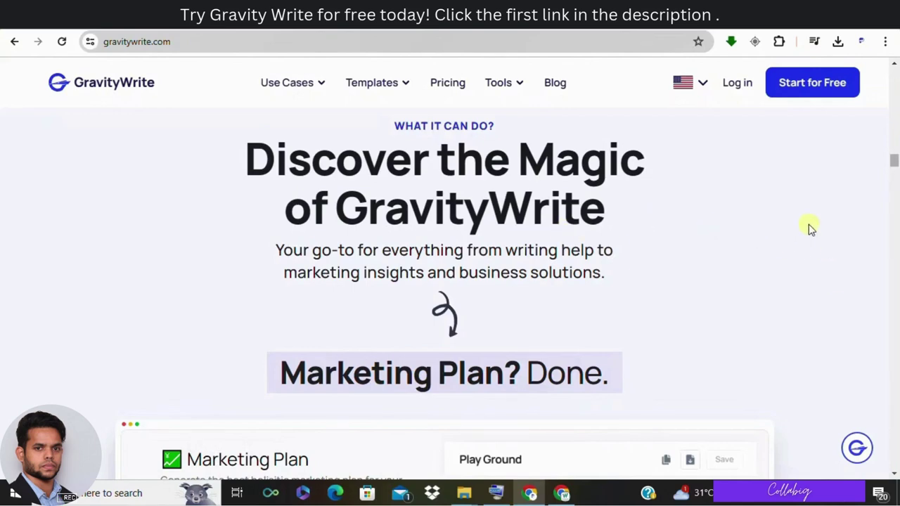
{"action": "scroll", "coordinate": [719, 211], "scroll_direction": "down", "scroll_amount": 3}
{"action": "scroll", "coordinate": [714, 211], "scroll_direction": "down", "scroll_amount": 1}
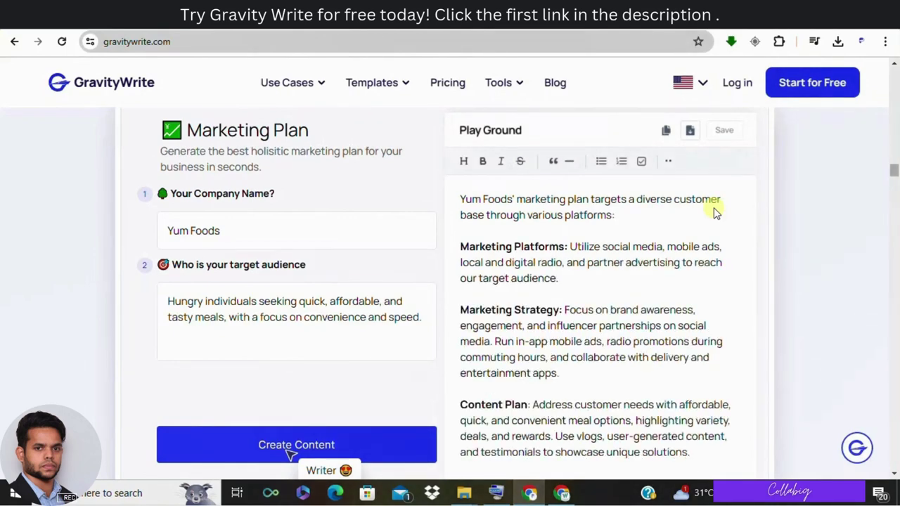
{"action": "scroll", "coordinate": [713, 207], "scroll_direction": "down", "scroll_amount": 8}
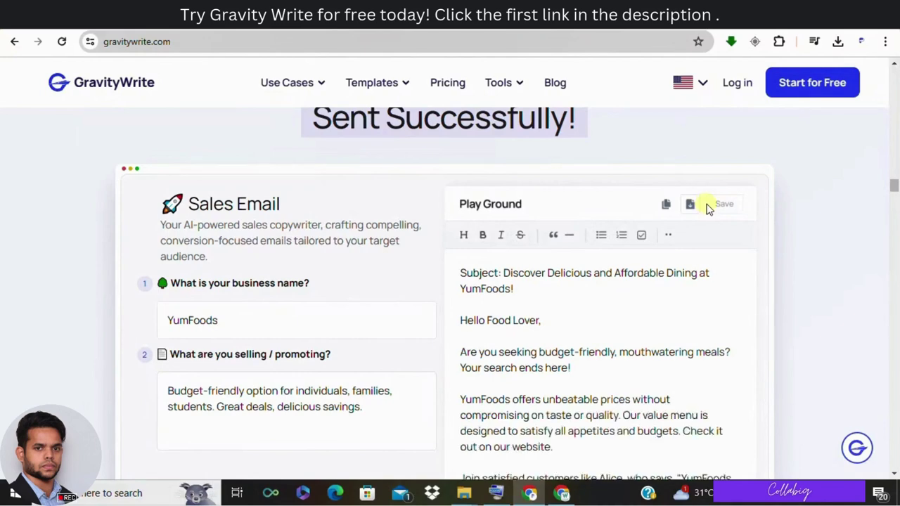
{"action": "scroll", "coordinate": [707, 200], "scroll_direction": "down", "scroll_amount": 1}
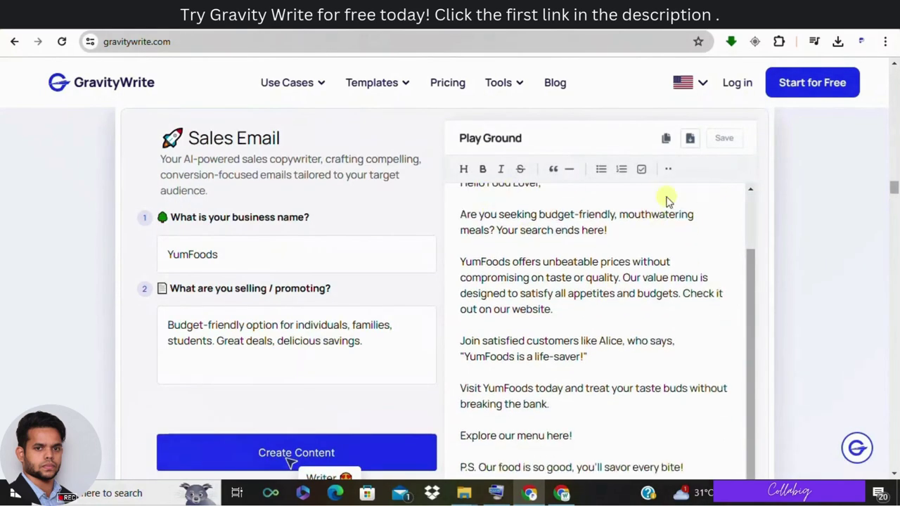
{"action": "scroll", "coordinate": [668, 201], "scroll_direction": "down", "scroll_amount": 6}
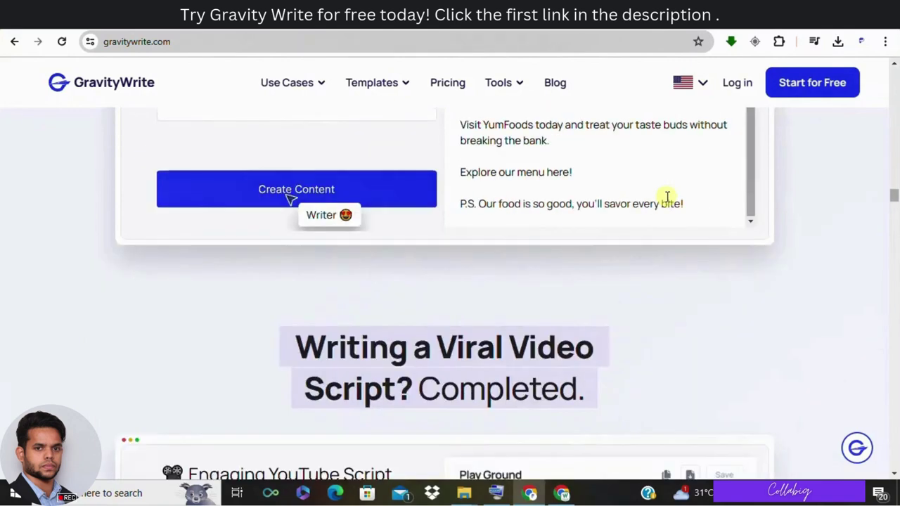
{"action": "scroll", "coordinate": [666, 199], "scroll_direction": "down", "scroll_amount": 3}
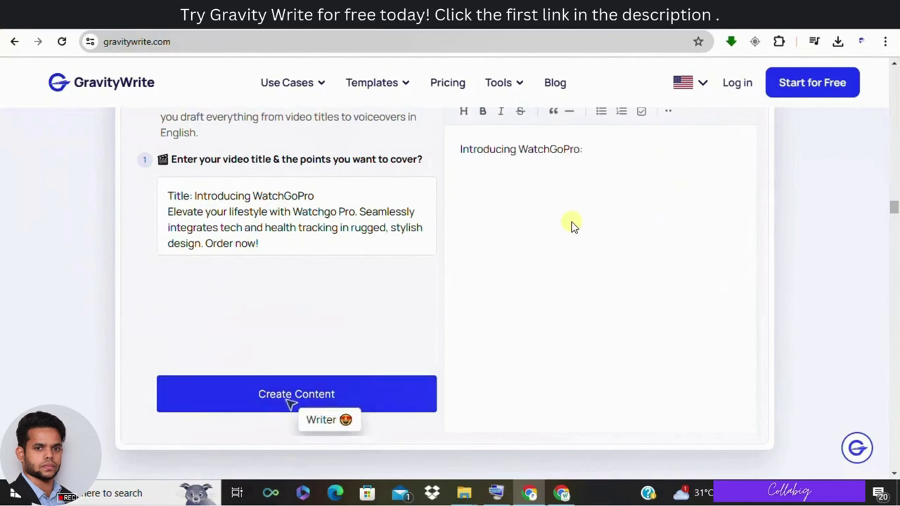
{"action": "scroll", "coordinate": [569, 224], "scroll_direction": "up", "scroll_amount": 10}
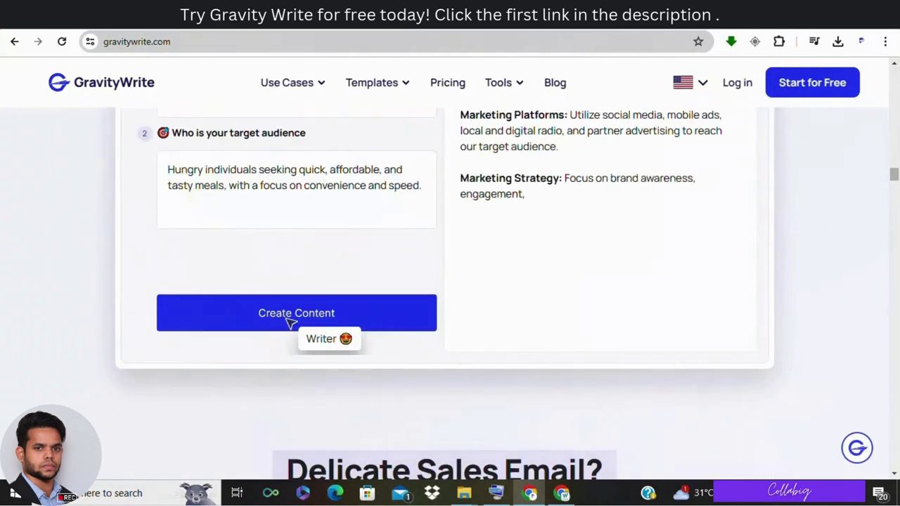
{"action": "scroll", "coordinate": [302, 227], "scroll_direction": "up", "scroll_amount": 15}
{"action": "scroll", "coordinate": [299, 225], "scroll_direction": "up", "scroll_amount": 10}
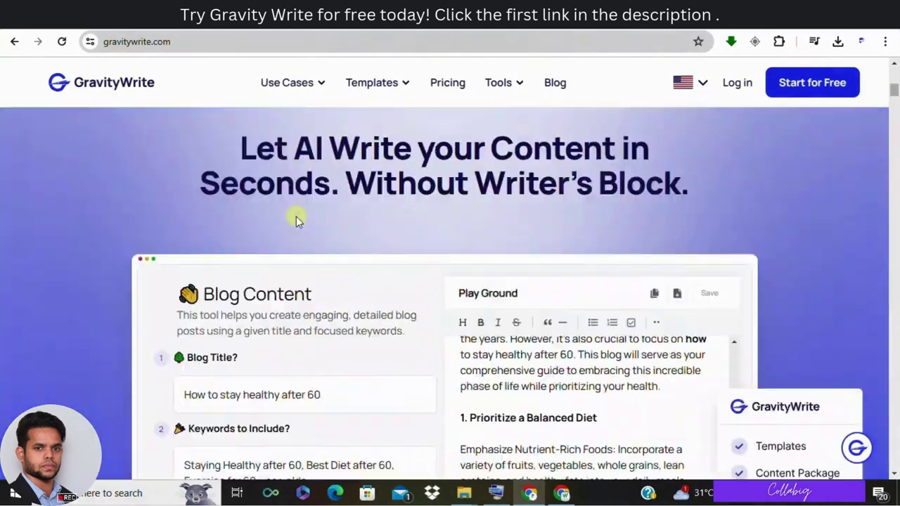
{"action": "scroll", "coordinate": [294, 210], "scroll_direction": "up", "scroll_amount": 1}
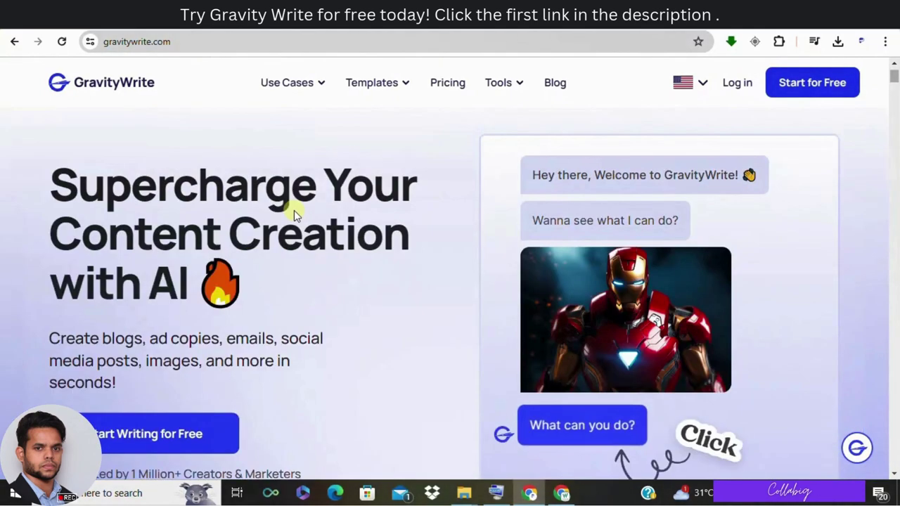
Select the GravityWrite web address in the address bar, then return focus to the page.
{"action": "left_click", "coordinate": [145, 41]}
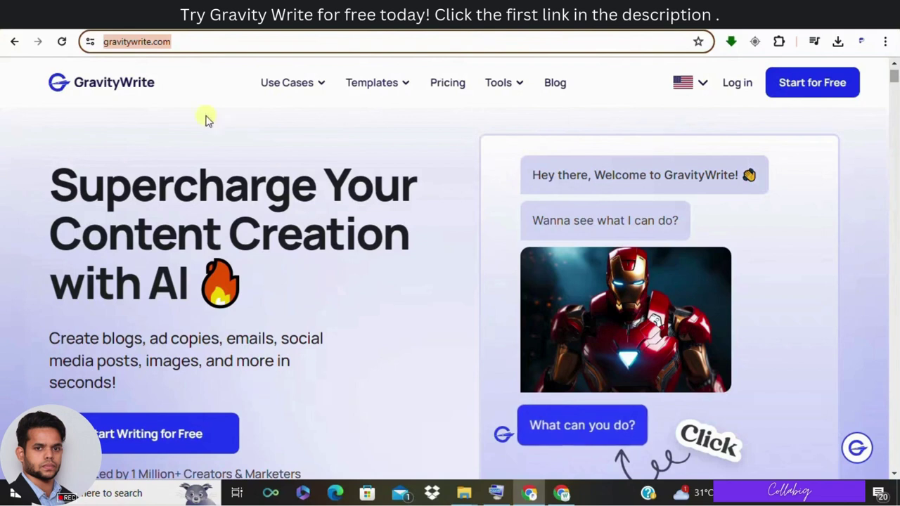
{"action": "left_click", "coordinate": [38, 146]}
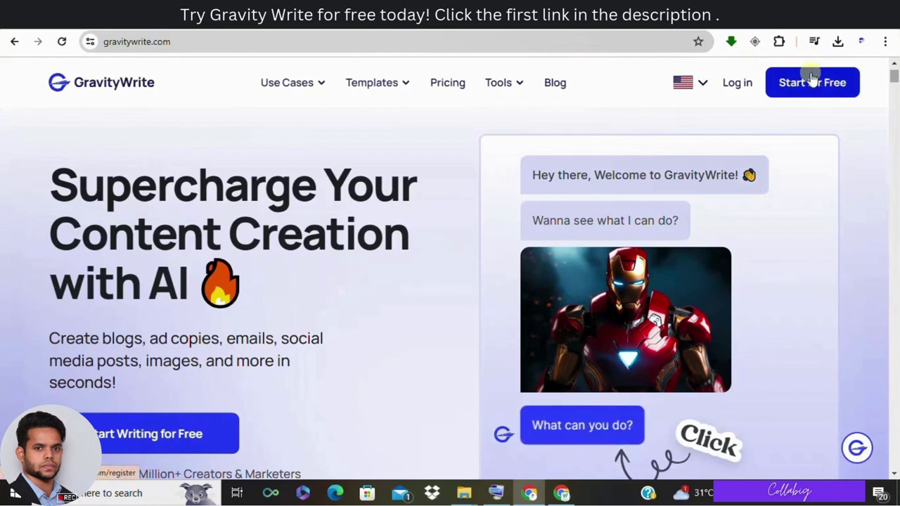
{"action": "mouse_move", "coordinate": [339, 82]}
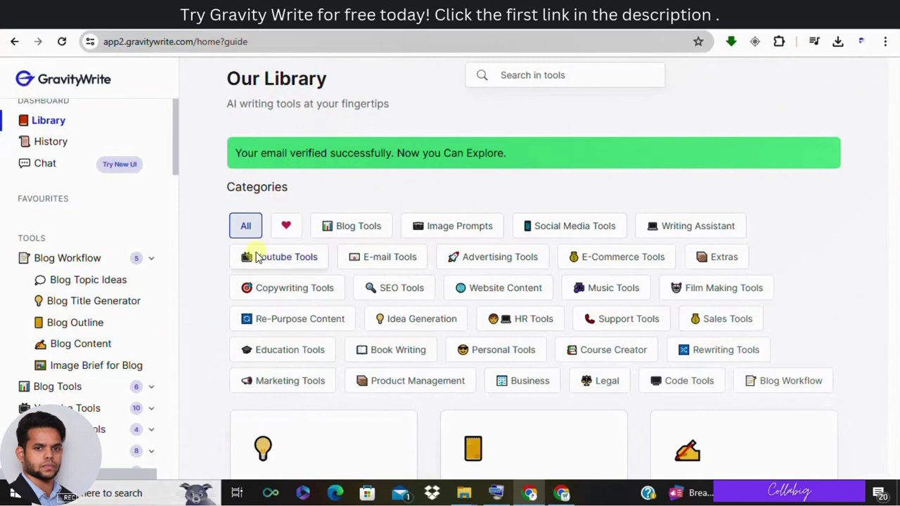
Collapse and re-expand Blog Workflow to list its five tools, Blog Topic Ideas through Image Brief for Blog.
{"action": "scroll", "coordinate": [106, 231], "scroll_direction": "down", "scroll_amount": 2}
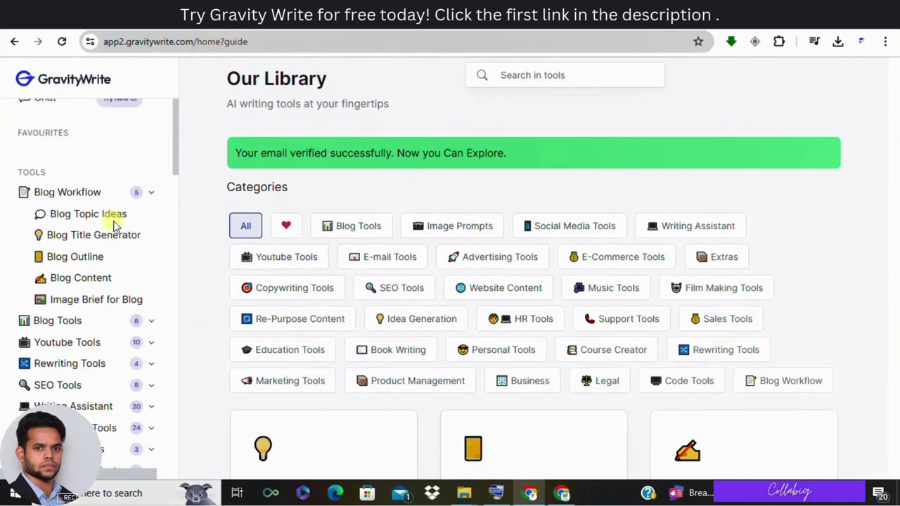
{"action": "scroll", "coordinate": [109, 218], "scroll_direction": "down", "scroll_amount": 10}
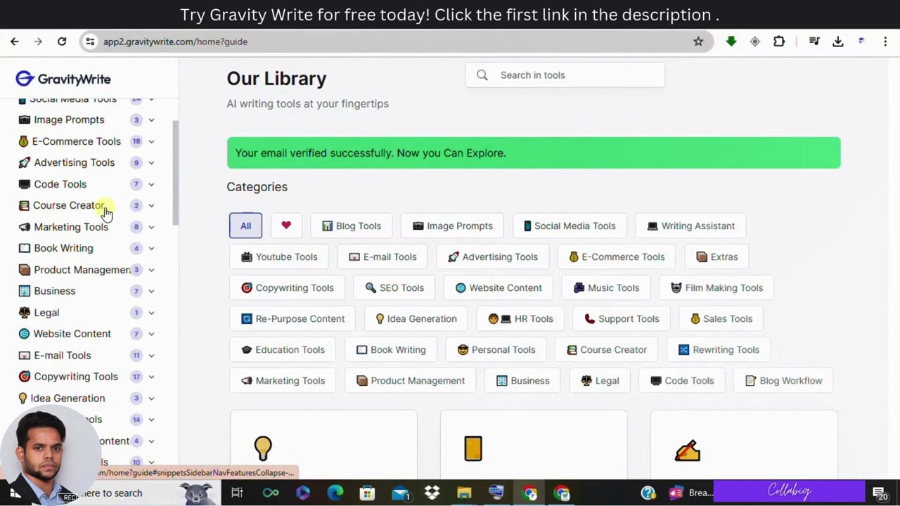
{"action": "scroll", "coordinate": [105, 213], "scroll_direction": "down", "scroll_amount": 15}
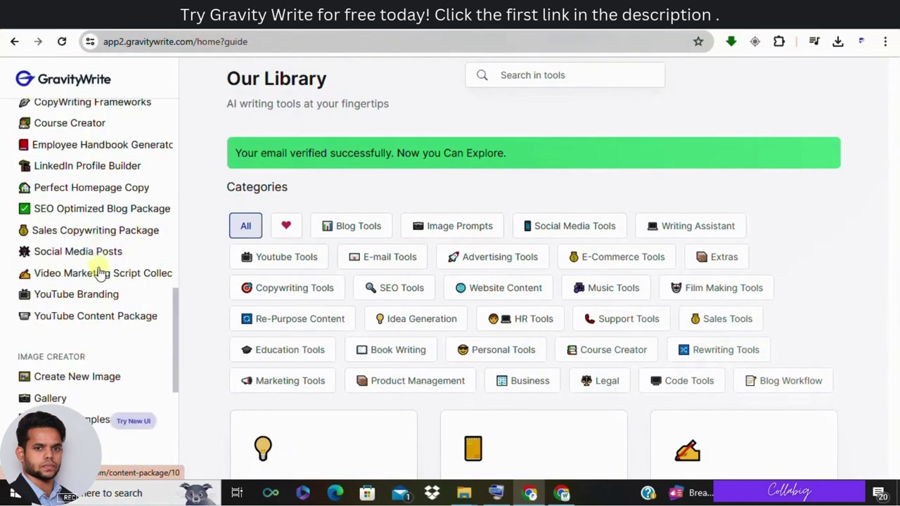
{"action": "scroll", "coordinate": [82, 336], "scroll_direction": "down", "scroll_amount": 1}
{"action": "scroll", "coordinate": [82, 337], "scroll_direction": "up", "scroll_amount": 20}
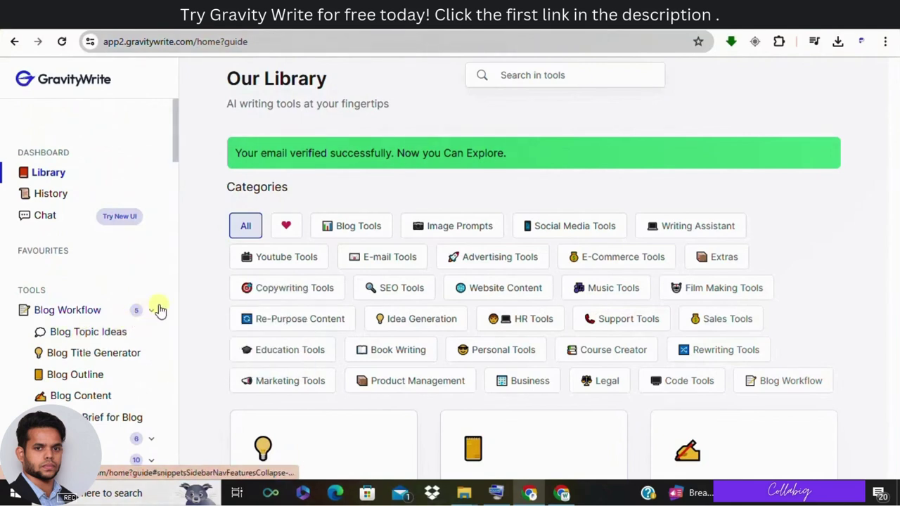
{"action": "left_click", "coordinate": [154, 310]}
{"action": "scroll", "coordinate": [145, 232], "scroll_direction": "down", "scroll_amount": 2}
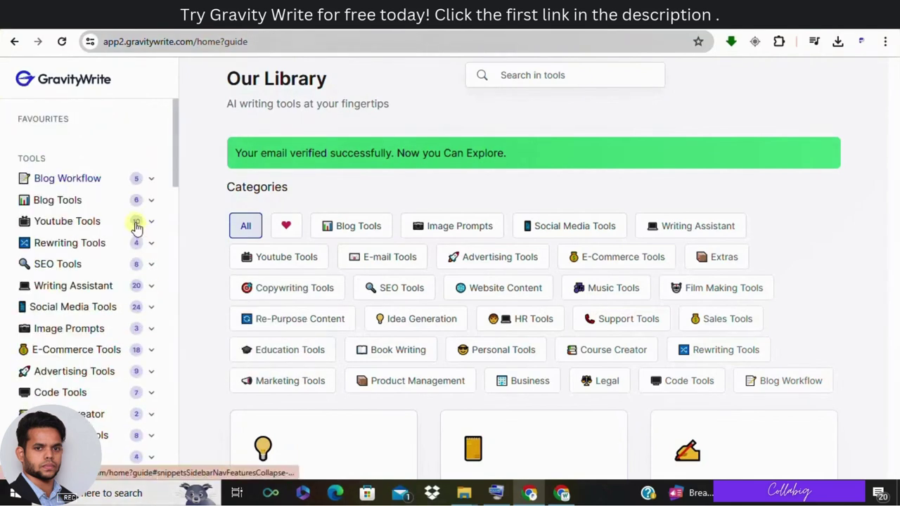
{"action": "left_click", "coordinate": [144, 180]}
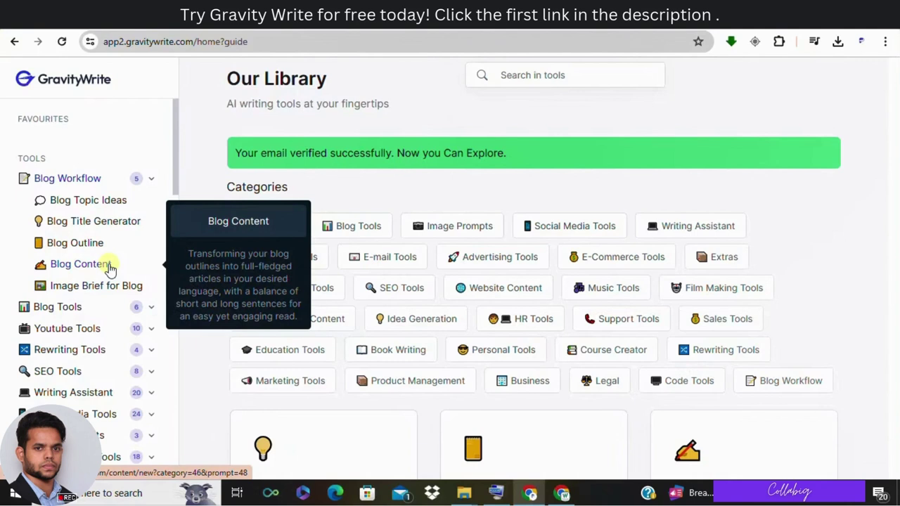
{"action": "mouse_move", "coordinate": [66, 282]}
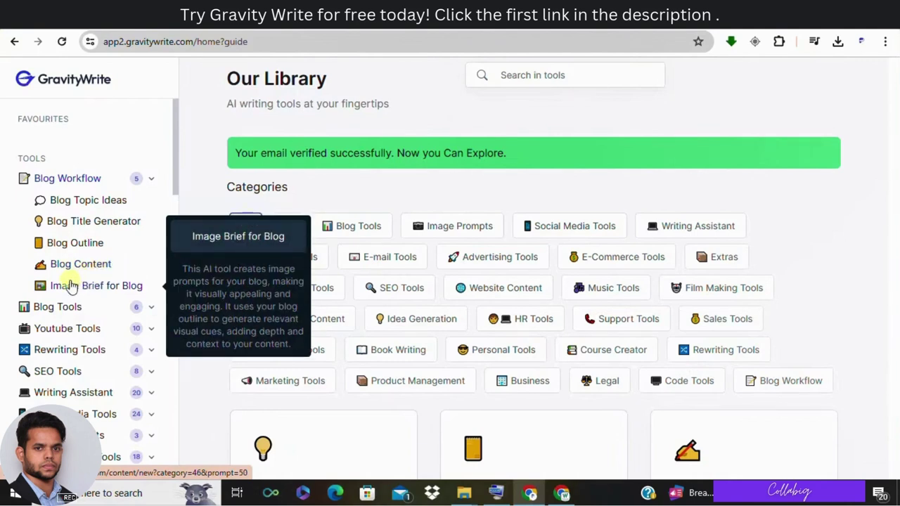
{"action": "left_click", "coordinate": [123, 288]}
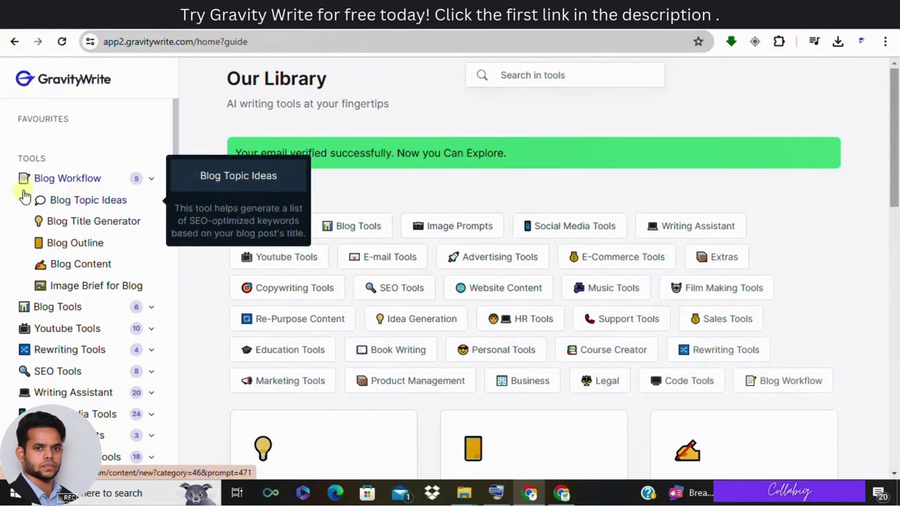
Open Blog Topic Ideas, review its results, and select the focus keyword 'Digital Marketing vs Affiliate Marketing'.
{"action": "left_click", "coordinate": [88, 200]}
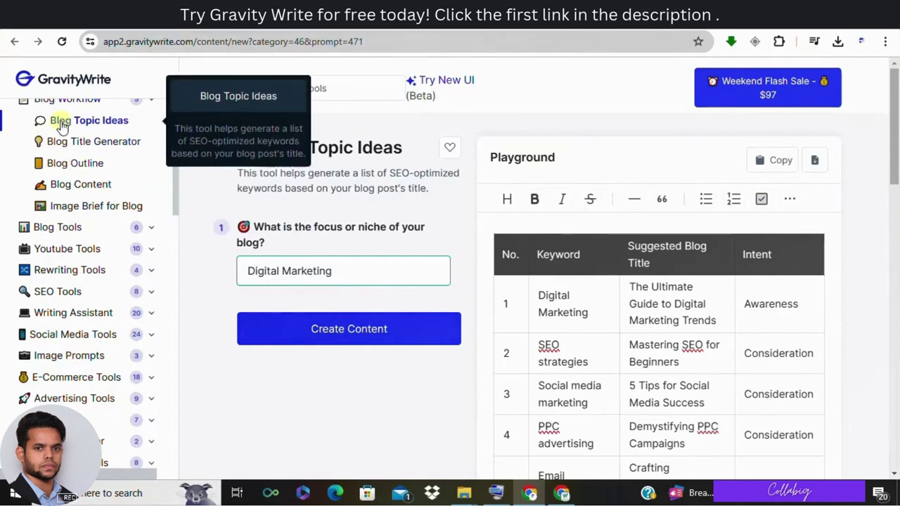
{"action": "scroll", "coordinate": [306, 275], "scroll_direction": "down", "scroll_amount": 1}
{"action": "scroll", "coordinate": [338, 244], "scroll_direction": "down", "scroll_amount": 1}
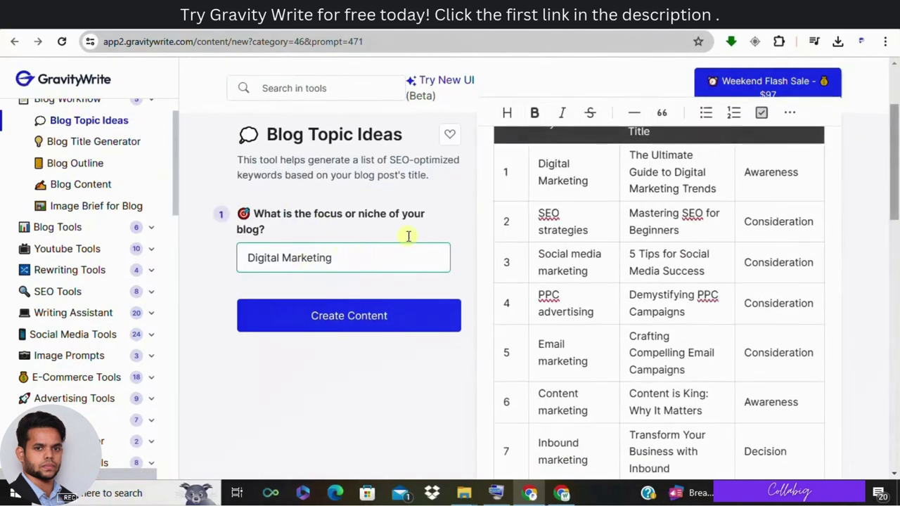
{"action": "scroll", "coordinate": [632, 215], "scroll_direction": "up", "scroll_amount": 2}
{"action": "scroll", "coordinate": [632, 218], "scroll_direction": "down", "scroll_amount": 10}
{"action": "scroll", "coordinate": [603, 255], "scroll_direction": "up", "scroll_amount": 5}
{"action": "scroll", "coordinate": [603, 253], "scroll_direction": "up", "scroll_amount": 7}
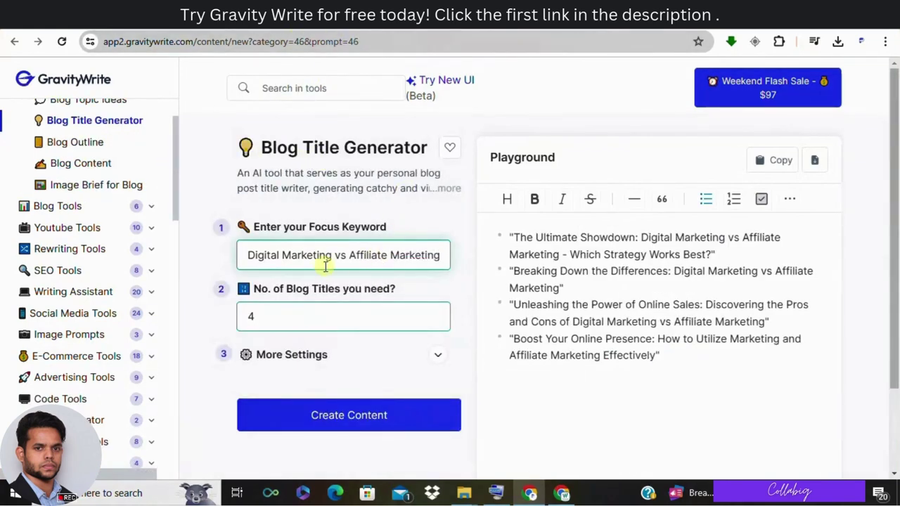
{"action": "triple_click", "coordinate": [311, 254]}
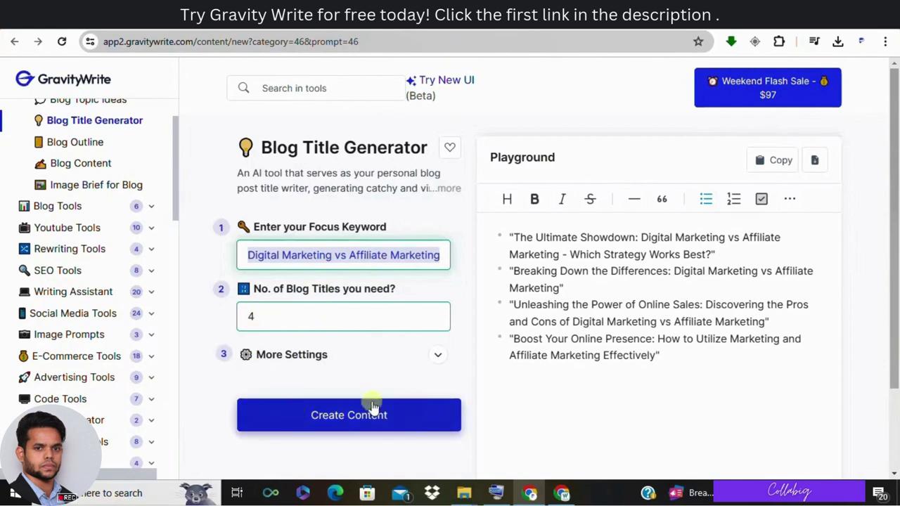
{"action": "left_click", "coordinate": [331, 416]}
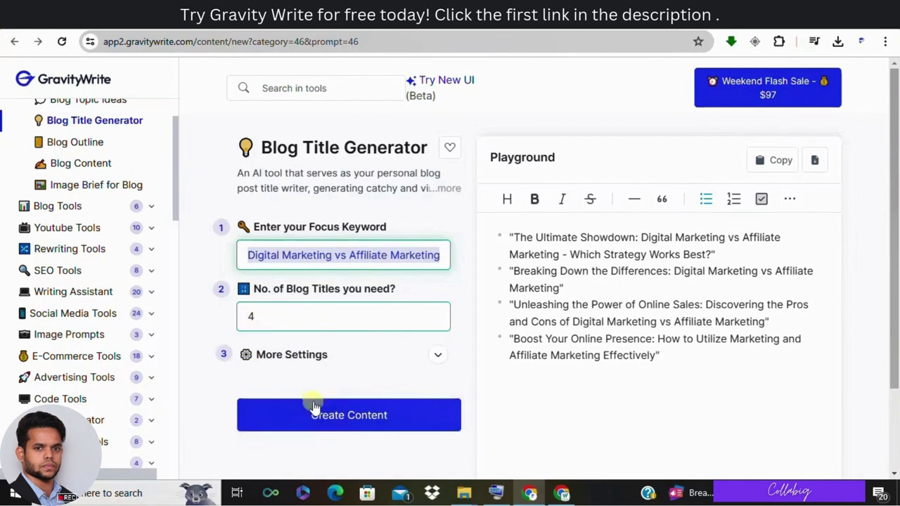
{"action": "left_click", "coordinate": [344, 416]}
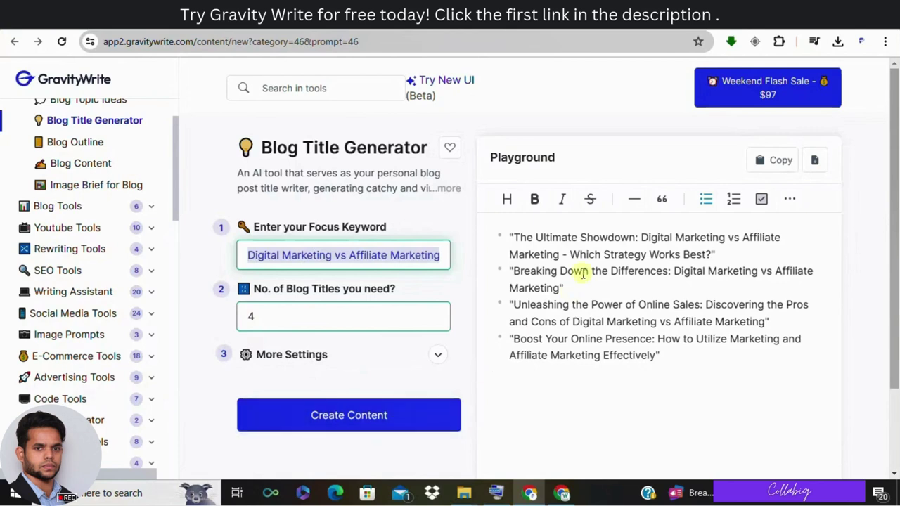
{"action": "left_click_drag", "start_coordinate": [510, 237], "coordinate": [677, 361]}
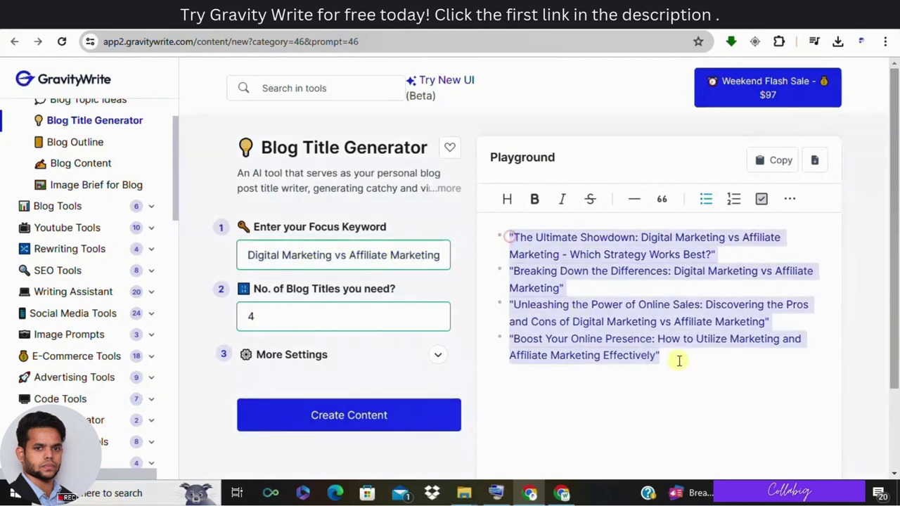
{"action": "left_click", "coordinate": [717, 379]}
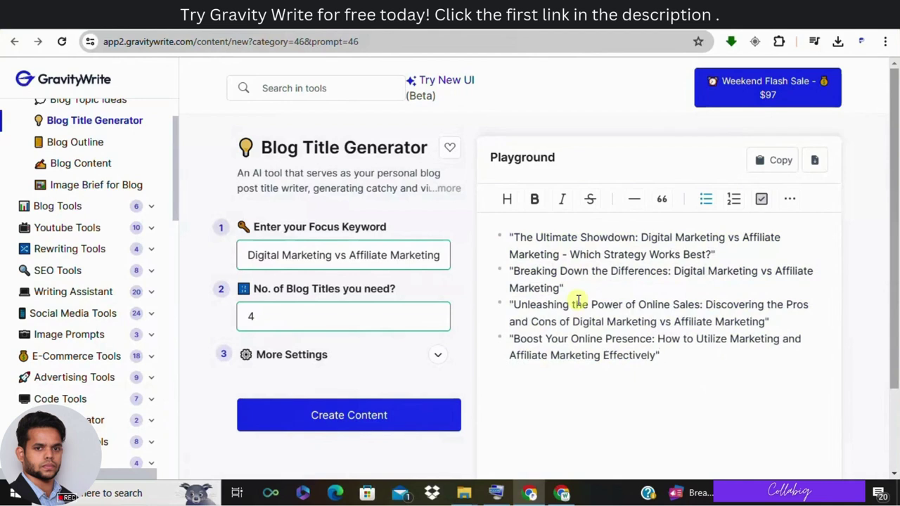
{"action": "left_click_drag", "start_coordinate": [509, 270], "coordinate": [578, 297]}
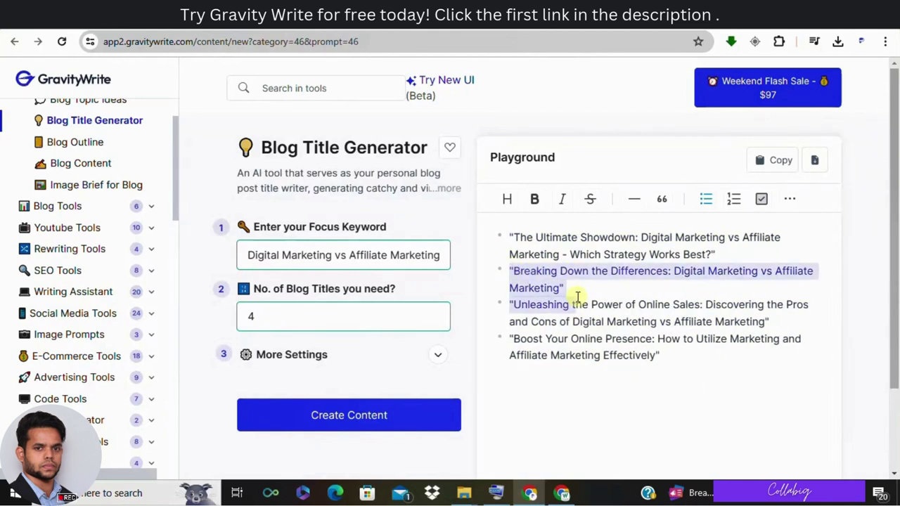
{"action": "left_click", "coordinate": [570, 286]}
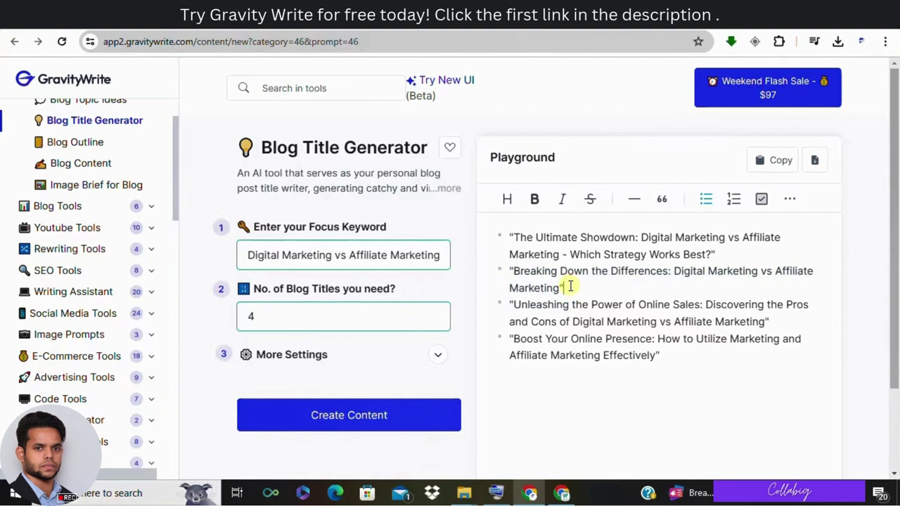
Open Blog Outline and generate an outline for the chosen blog title.
{"action": "left_click", "coordinate": [59, 146]}
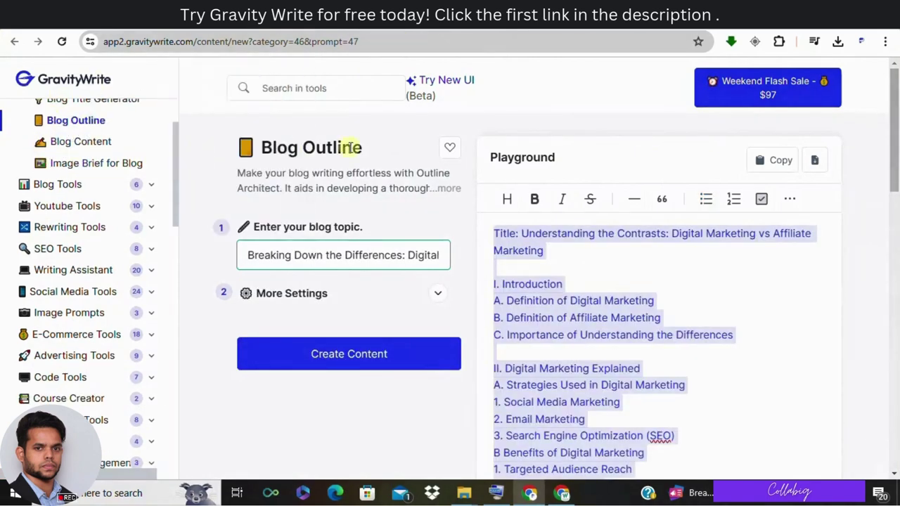
{"action": "left_click", "coordinate": [291, 255]}
{"action": "key", "text": "ctrl+a"}
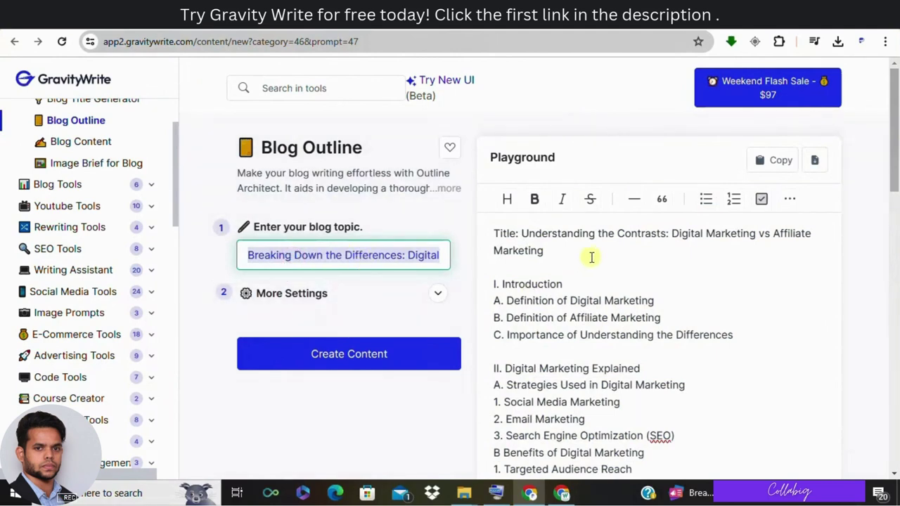
{"action": "left_click", "coordinate": [353, 359]}
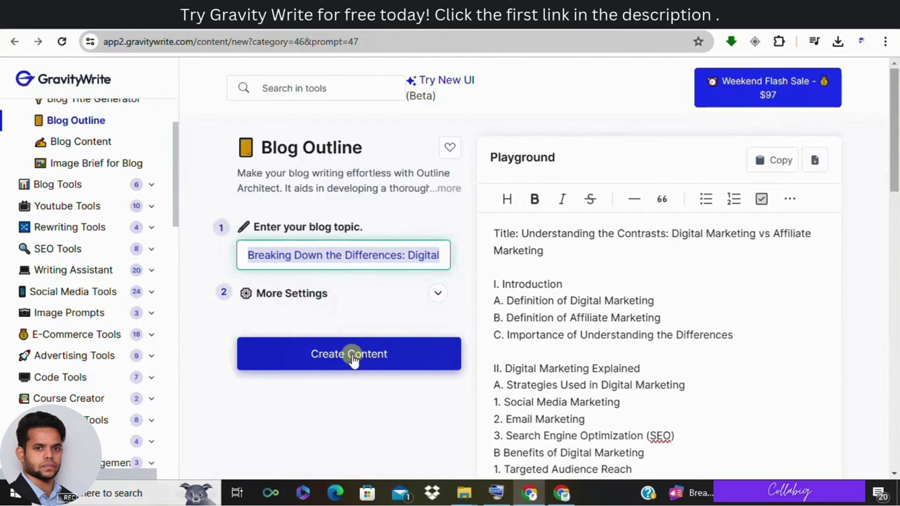
Review the outline 'Understanding the Contrasts: Digital Marketing vs Affiliate Marketing', sections I–VI.
{"action": "double_click", "coordinate": [507, 157]}
{"action": "scroll", "coordinate": [586, 218], "scroll_direction": "down", "scroll_amount": 1}
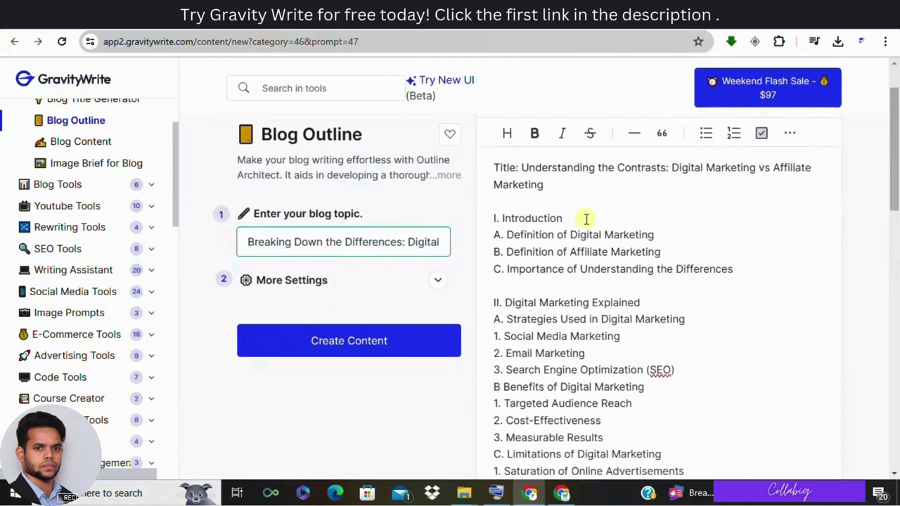
{"action": "scroll", "coordinate": [573, 210], "scroll_direction": "down", "scroll_amount": 2}
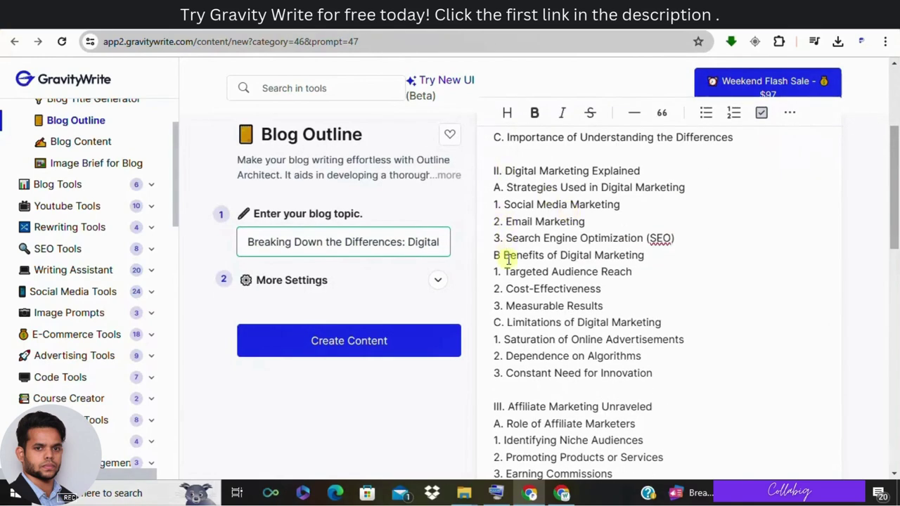
{"action": "scroll", "coordinate": [510, 276], "scroll_direction": "down", "scroll_amount": 2}
{"action": "scroll", "coordinate": [512, 281], "scroll_direction": "down", "scroll_amount": 1}
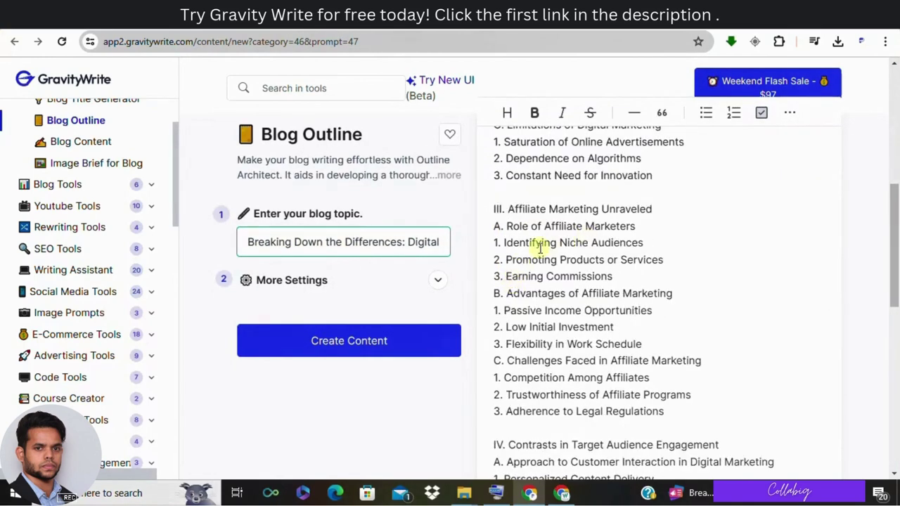
{"action": "scroll", "coordinate": [540, 246], "scroll_direction": "down", "scroll_amount": 8}
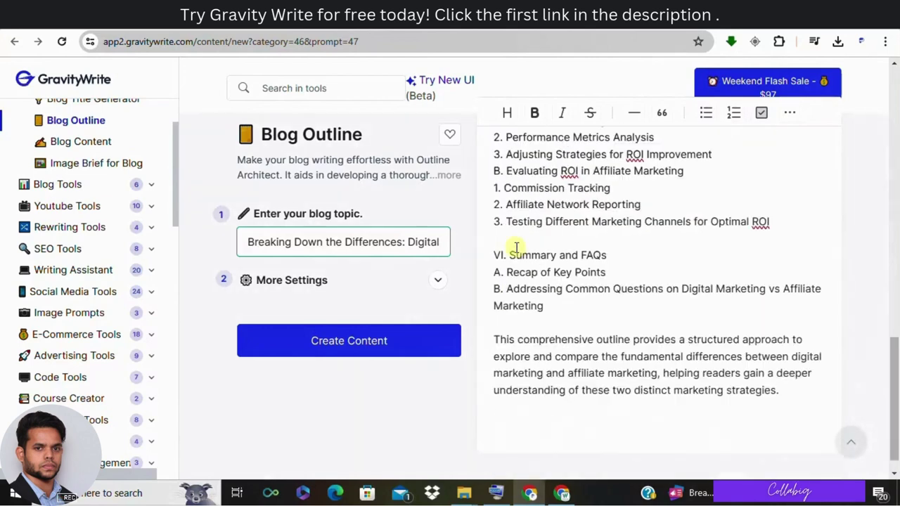
{"action": "scroll", "coordinate": [562, 302], "scroll_direction": "up", "scroll_amount": 12}
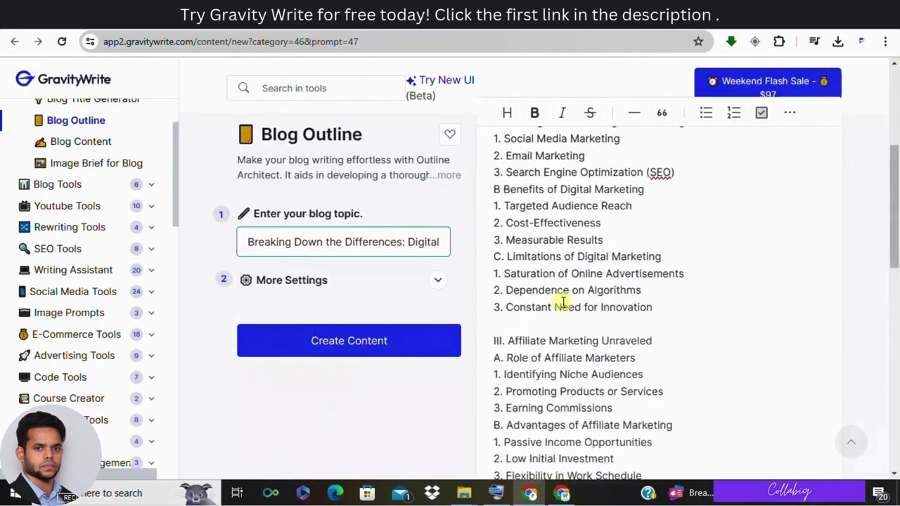
{"action": "scroll", "coordinate": [562, 302], "scroll_direction": "up", "scroll_amount": 2}
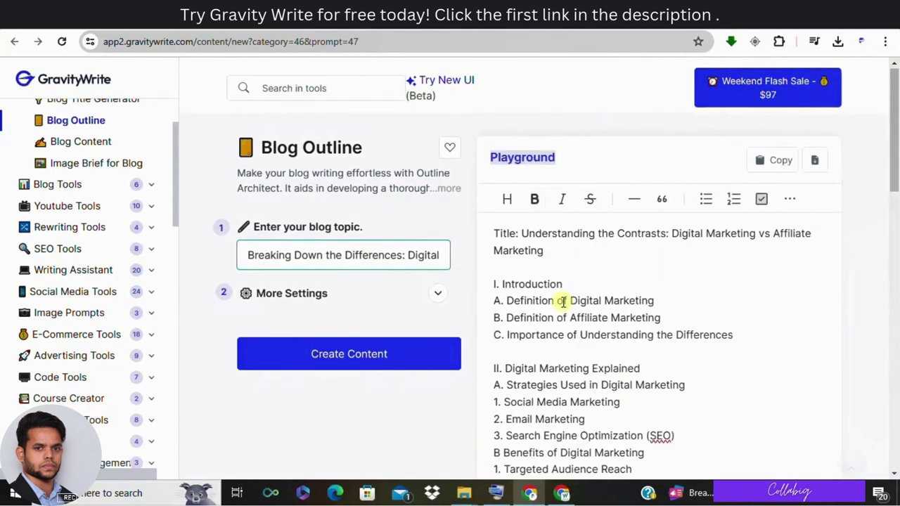
{"action": "left_click", "coordinate": [80, 142]}
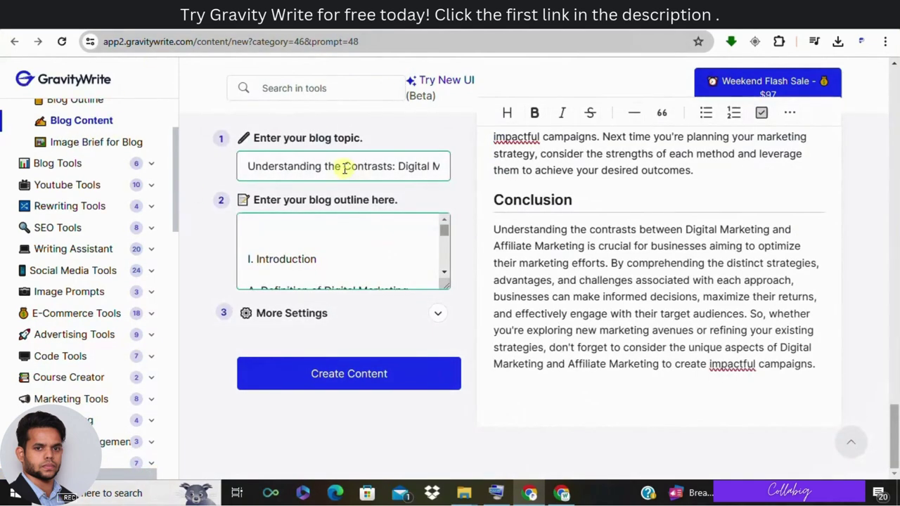
{"action": "scroll", "coordinate": [345, 168], "scroll_direction": "up", "scroll_amount": 1}
{"action": "scroll", "coordinate": [340, 325], "scroll_direction": "down", "scroll_amount": 10}
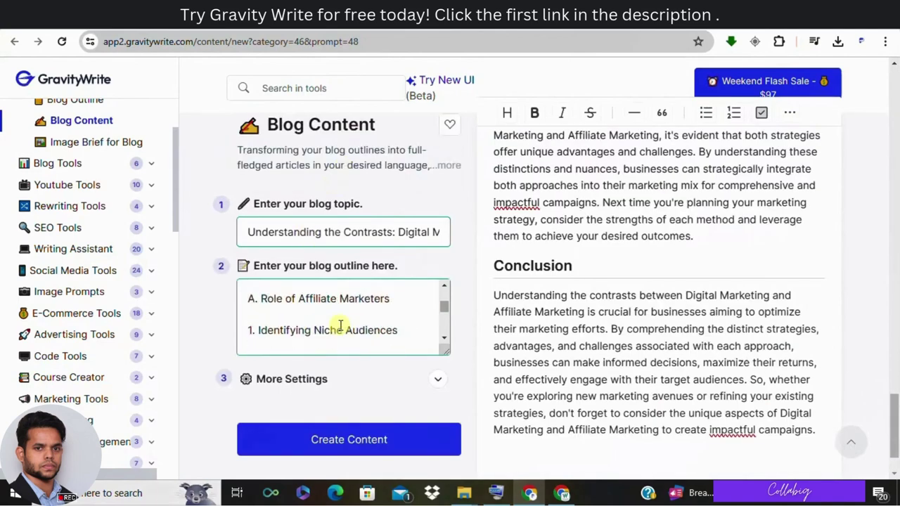
{"action": "key", "text": "alt+Left"}
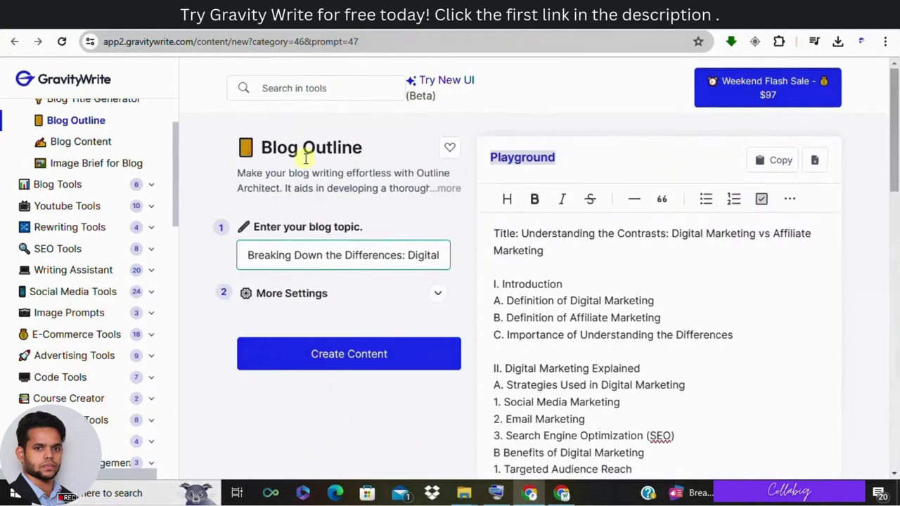
{"action": "scroll", "coordinate": [589, 301], "scroll_direction": "down", "scroll_amount": 15}
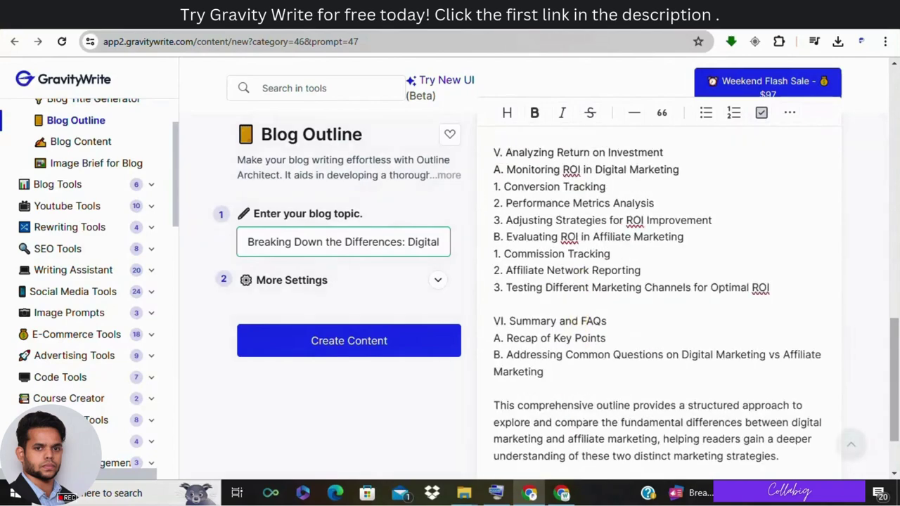
{"action": "key", "text": "alt+Right"}
{"action": "scroll", "coordinate": [309, 295], "scroll_direction": "down", "scroll_amount": 3}
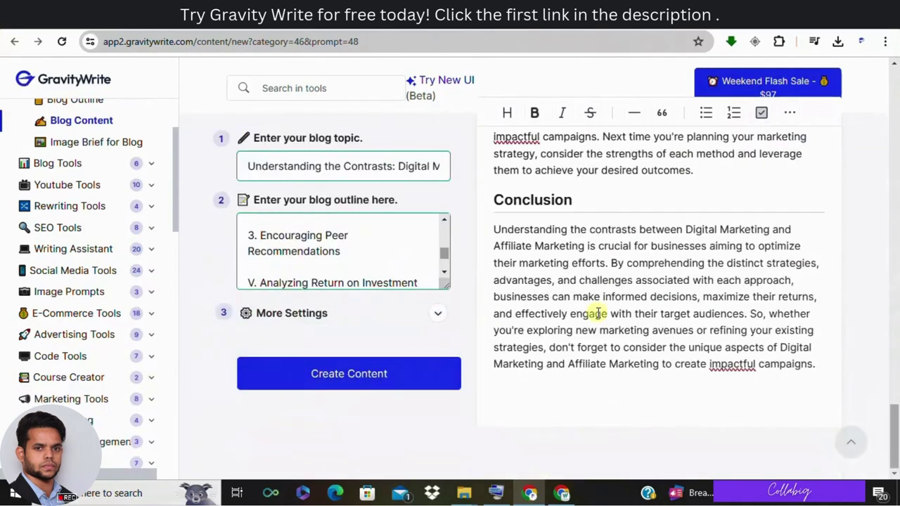
{"action": "scroll", "coordinate": [597, 313], "scroll_direction": "up", "scroll_amount": 4}
{"action": "scroll", "coordinate": [597, 312], "scroll_direction": "up", "scroll_amount": 15}
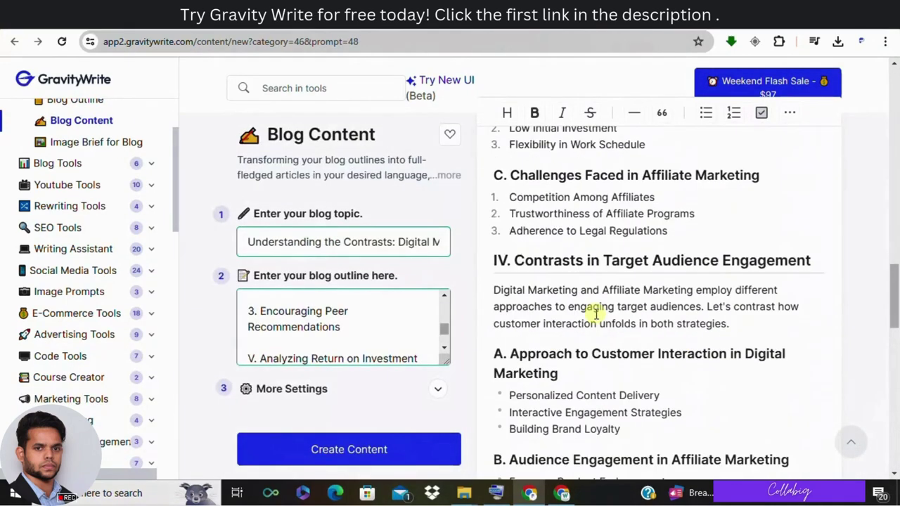
{"action": "scroll", "coordinate": [594, 315], "scroll_direction": "up", "scroll_amount": 8}
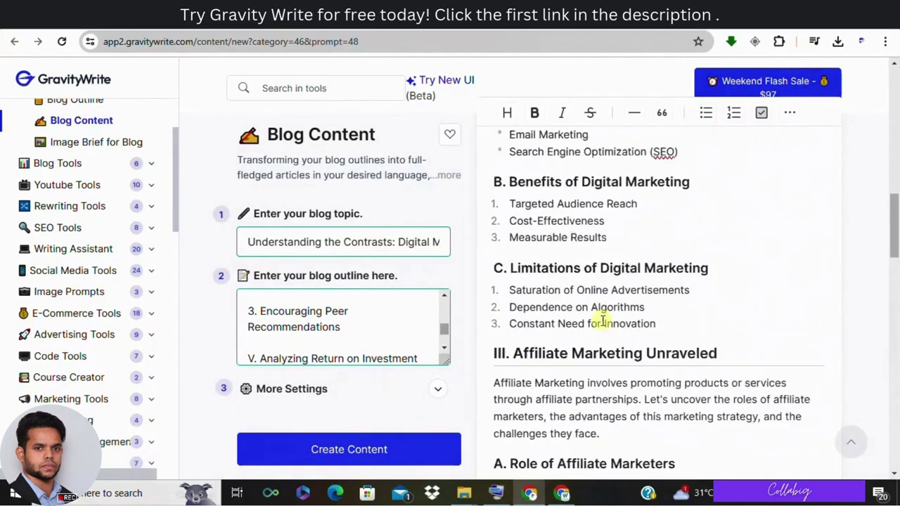
{"action": "scroll", "coordinate": [601, 318], "scroll_direction": "up", "scroll_amount": 10}
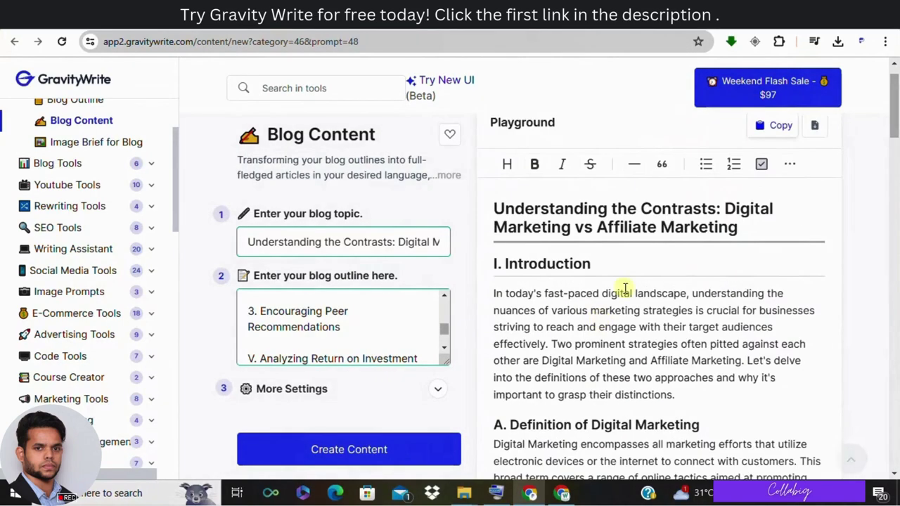
{"action": "scroll", "coordinate": [683, 302], "scroll_direction": "down", "scroll_amount": 1}
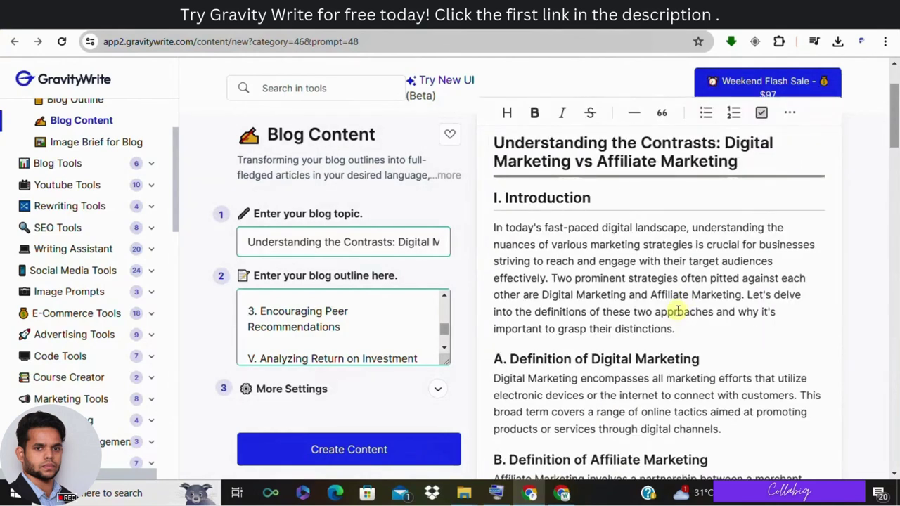
{"action": "scroll", "coordinate": [679, 312], "scroll_direction": "down", "scroll_amount": 1}
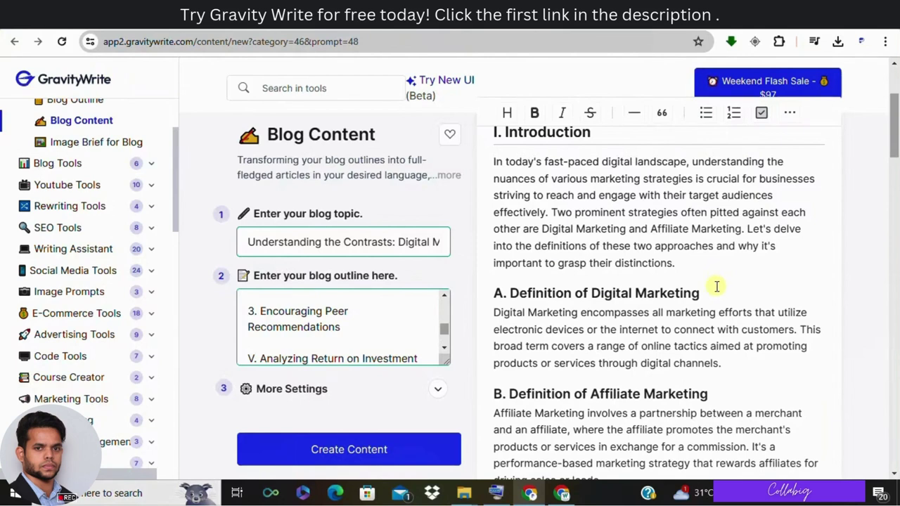
{"action": "scroll", "coordinate": [643, 291], "scroll_direction": "up", "scroll_amount": 1}
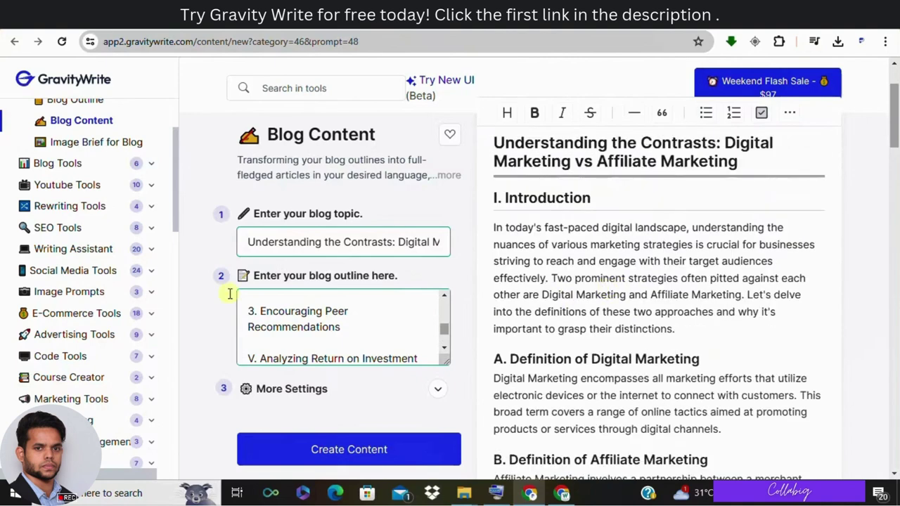
Open Image Brief for Blog and select the generated social-media-influencer image prompt.
{"action": "left_click", "coordinate": [116, 143]}
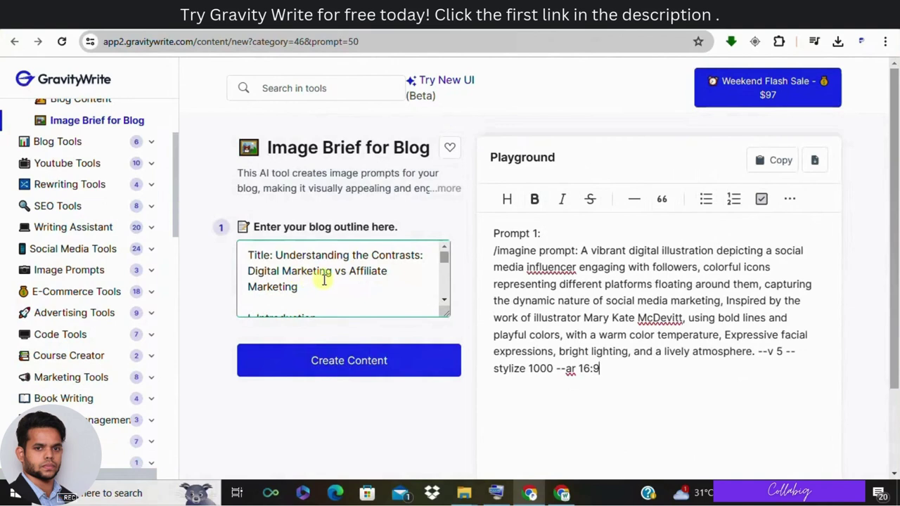
{"action": "scroll", "coordinate": [306, 264], "scroll_direction": "down", "scroll_amount": 10}
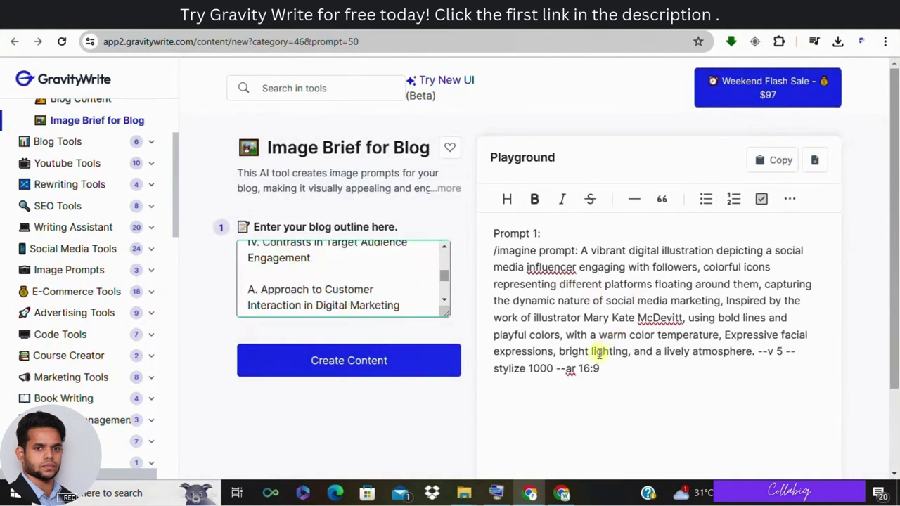
{"action": "left_click_drag", "start_coordinate": [600, 369], "coordinate": [485, 238]}
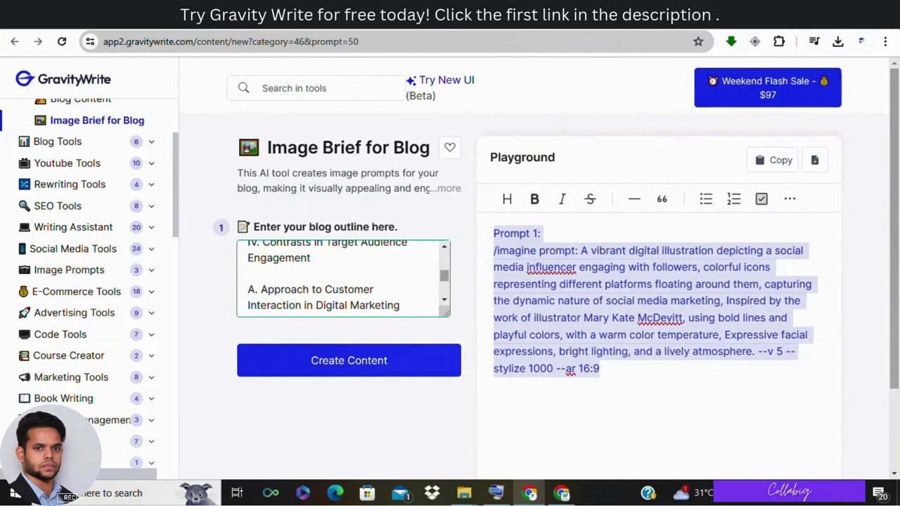
Switch to Leonardo.ai and scroll the homepage down to the Image Generation section.
{"action": "left_click", "coordinate": [654, 14]}
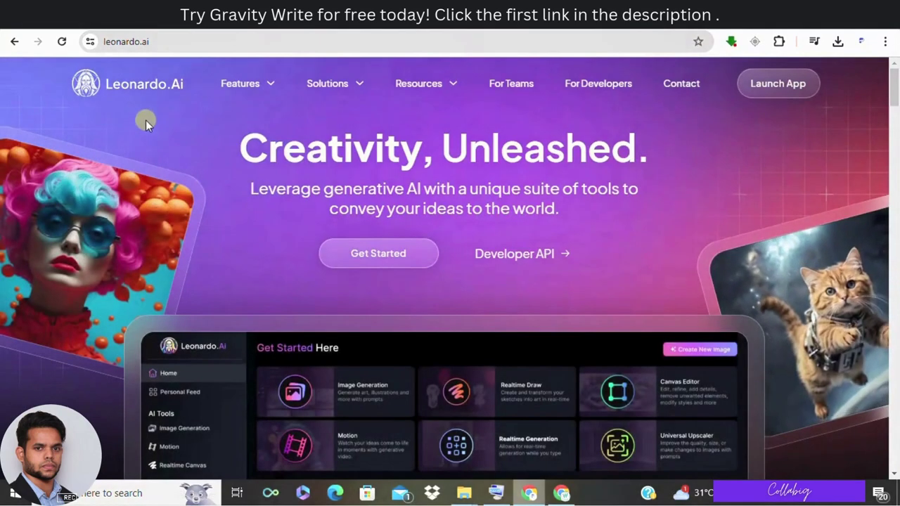
{"action": "scroll", "coordinate": [342, 148], "scroll_direction": "down", "scroll_amount": 4}
{"action": "scroll", "coordinate": [342, 155], "scroll_direction": "down", "scroll_amount": 1}
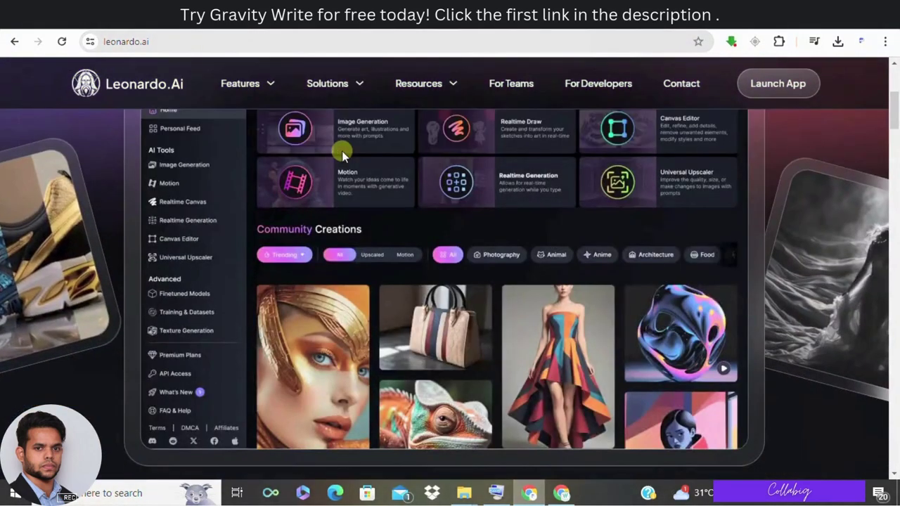
{"action": "scroll", "coordinate": [342, 152], "scroll_direction": "down", "scroll_amount": 5}
{"action": "scroll", "coordinate": [340, 156], "scroll_direction": "down", "scroll_amount": 4}
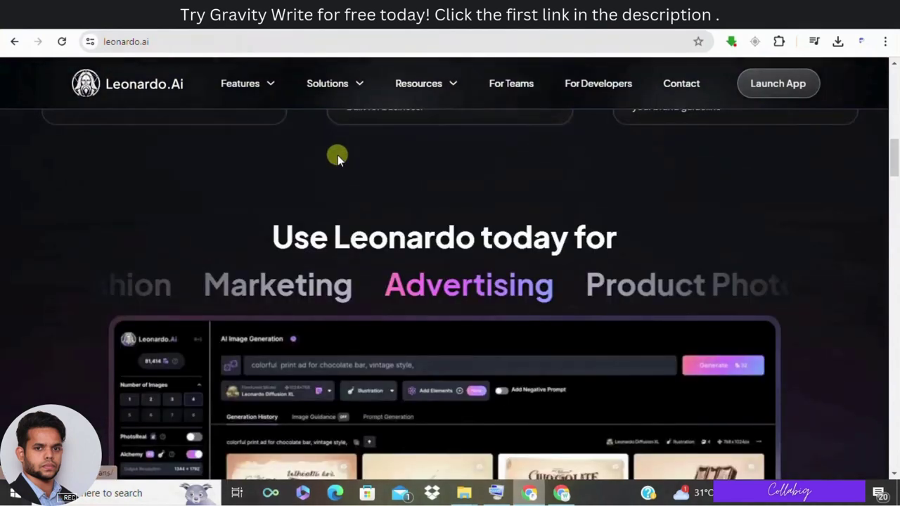
{"action": "scroll", "coordinate": [339, 172], "scroll_direction": "down", "scroll_amount": 5}
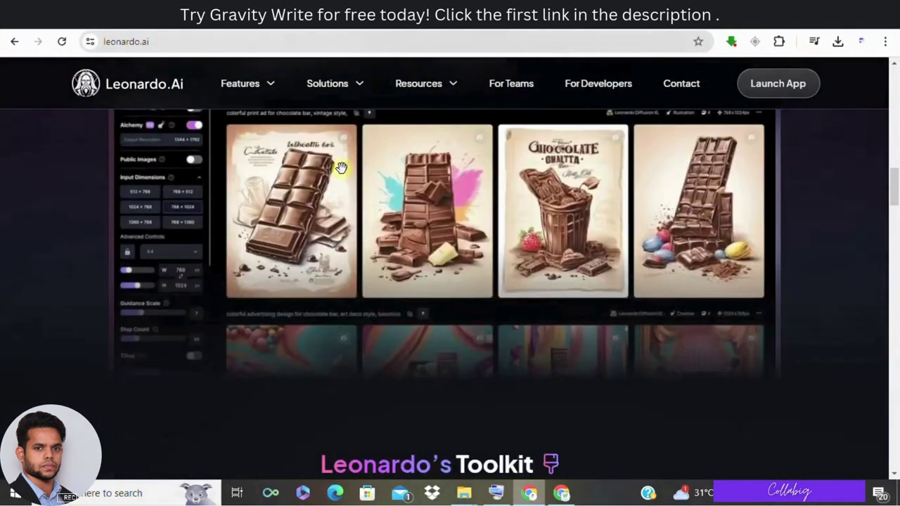
{"action": "scroll", "coordinate": [342, 173], "scroll_direction": "down", "scroll_amount": 3}
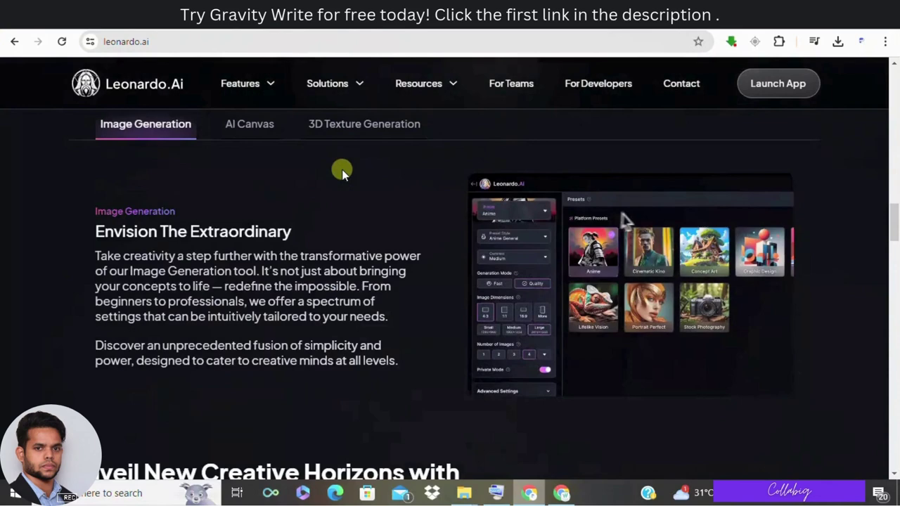
{"action": "scroll", "coordinate": [342, 172], "scroll_direction": "down", "scroll_amount": 1}
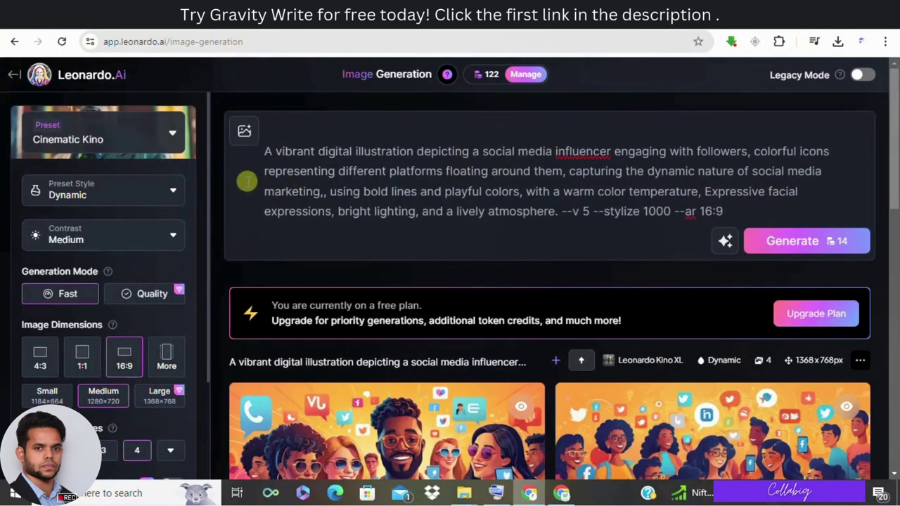
Select the whole image prompt in Leonardo.ai and choose 16:9 image dimensions.
{"action": "left_click", "coordinate": [262, 151]}
{"action": "left_click_drag", "start_coordinate": [314, 159], "coordinate": [753, 206]}
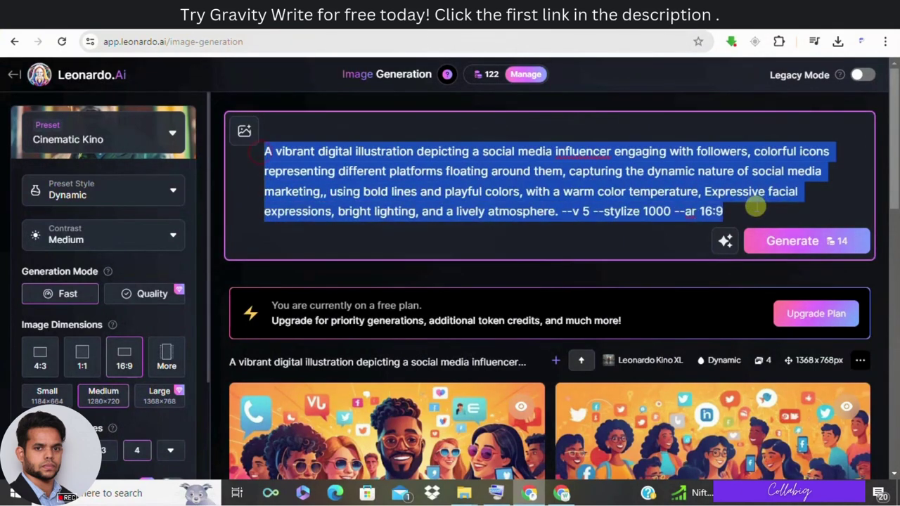
{"action": "scroll", "coordinate": [547, 227], "scroll_direction": "down", "scroll_amount": 3}
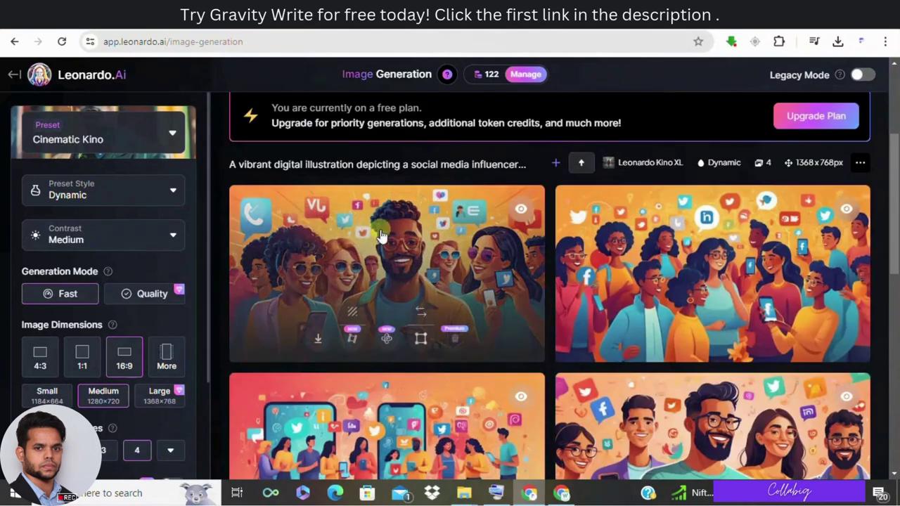
{"action": "scroll", "coordinate": [328, 238], "scroll_direction": "down", "scroll_amount": 8}
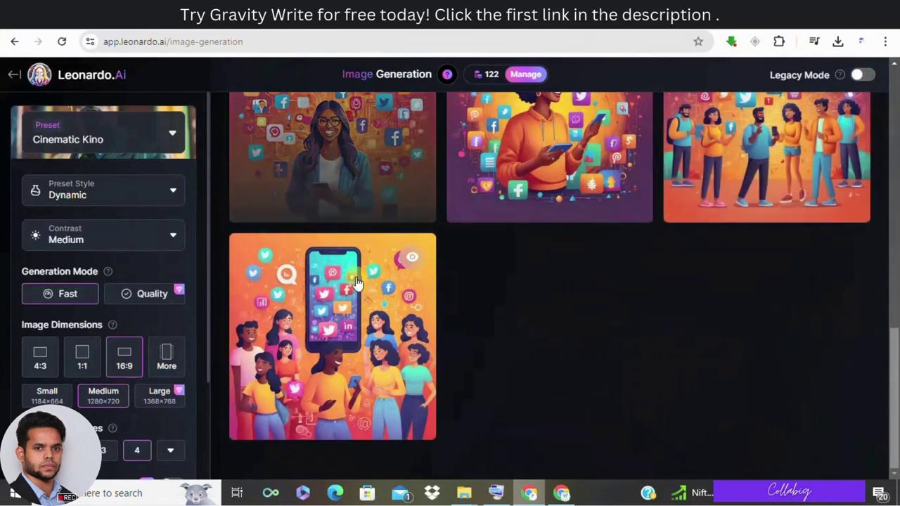
{"action": "left_click", "coordinate": [123, 367]}
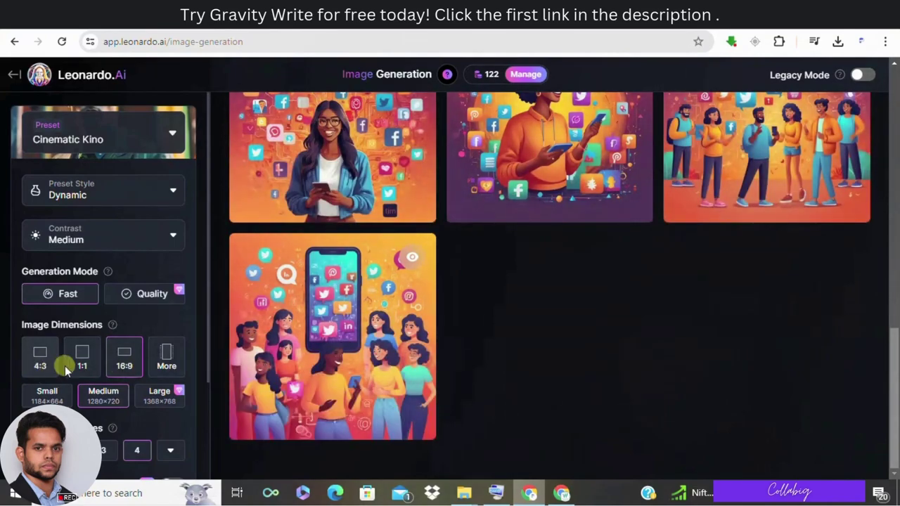
Review the generated influencer illustrations, viewing the first one enlarged before closing it.
{"action": "scroll", "coordinate": [544, 360], "scroll_direction": "up", "scroll_amount": 5}
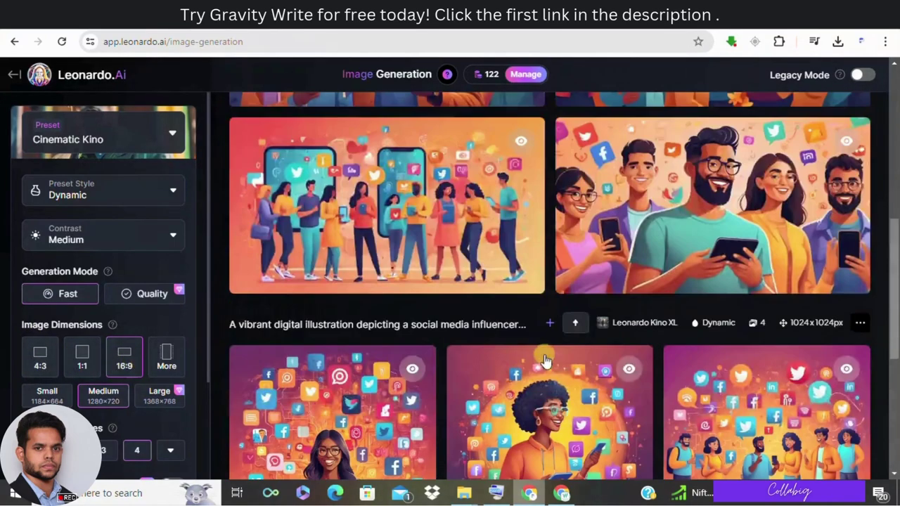
{"action": "scroll", "coordinate": [545, 360], "scroll_direction": "up", "scroll_amount": 3}
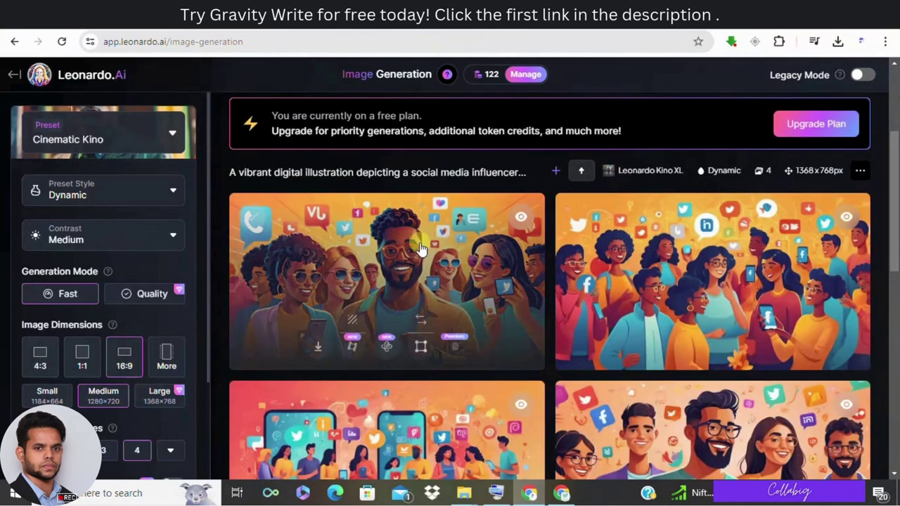
{"action": "scroll", "coordinate": [420, 247], "scroll_direction": "down", "scroll_amount": 1}
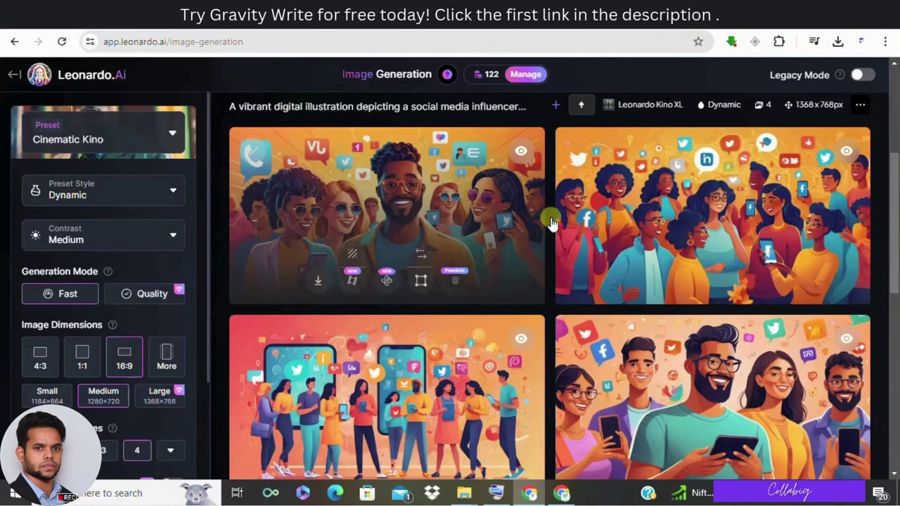
{"action": "scroll", "coordinate": [780, 232], "scroll_direction": "down", "scroll_amount": 1}
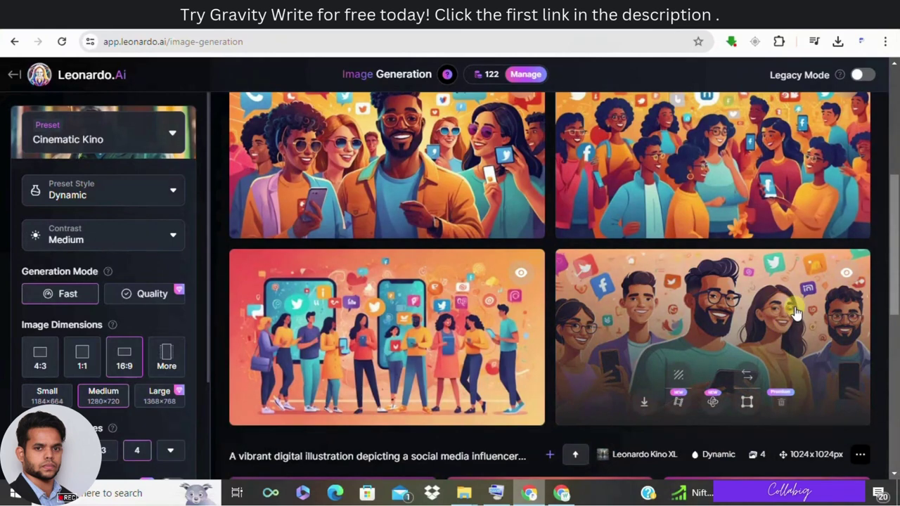
{"action": "scroll", "coordinate": [734, 308], "scroll_direction": "up", "scroll_amount": 1}
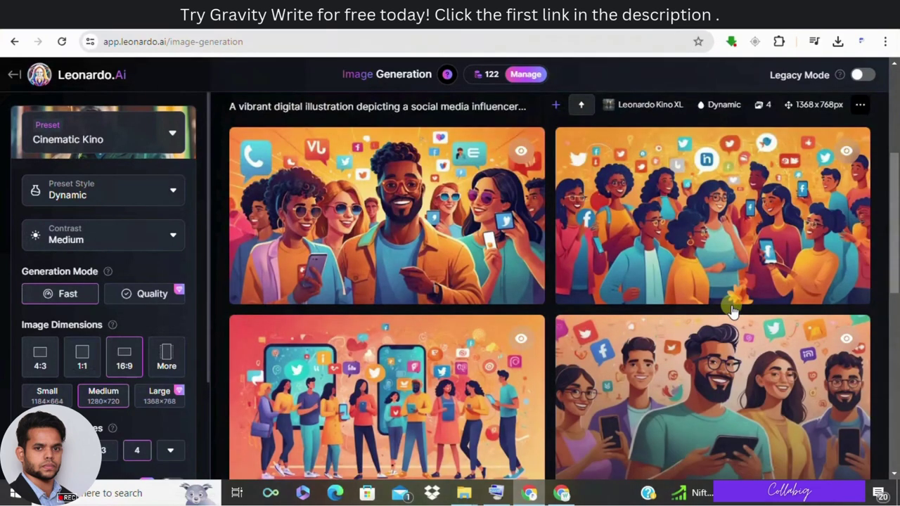
{"action": "left_click", "coordinate": [408, 187]}
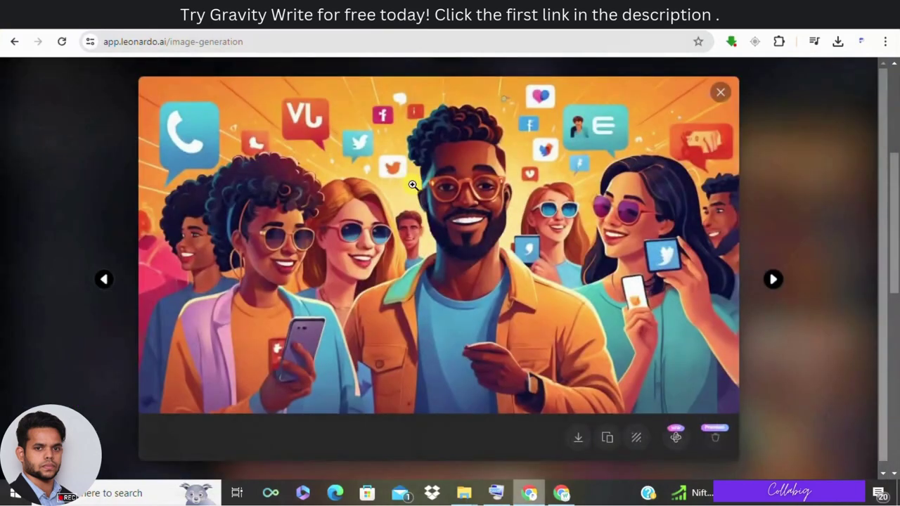
{"action": "left_click", "coordinate": [46, 158]}
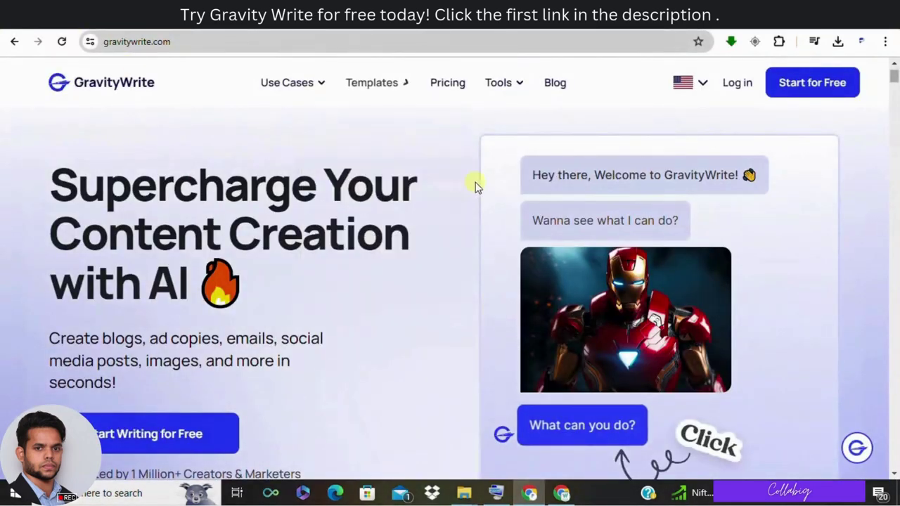
{"action": "scroll", "coordinate": [70, 215], "scroll_direction": "down", "scroll_amount": 1}
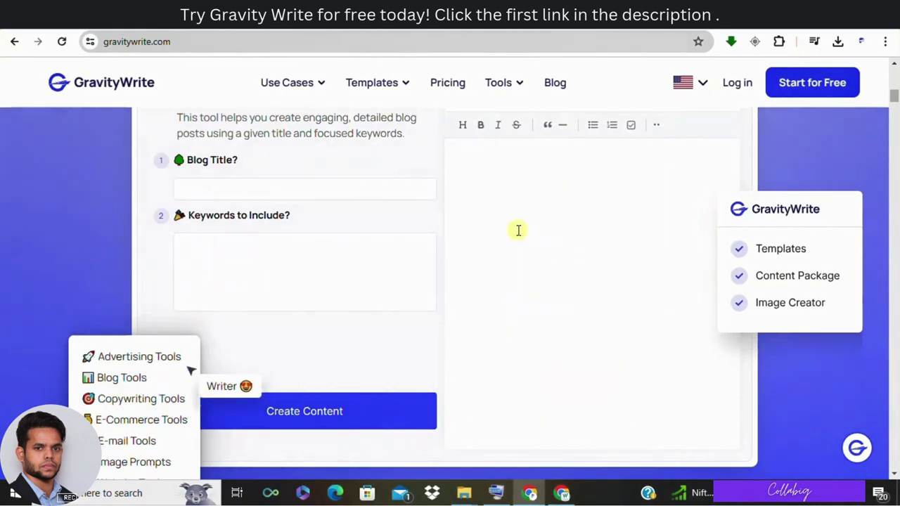
{"action": "scroll", "coordinate": [517, 230], "scroll_direction": "down", "scroll_amount": 5}
{"action": "scroll", "coordinate": [517, 230], "scroll_direction": "down", "scroll_amount": 10}
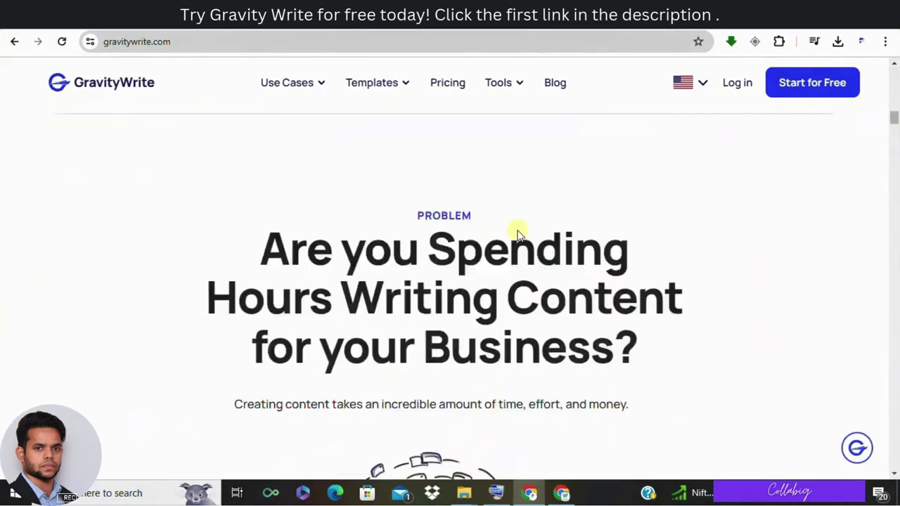
{"action": "scroll", "coordinate": [517, 230], "scroll_direction": "down", "scroll_amount": 7}
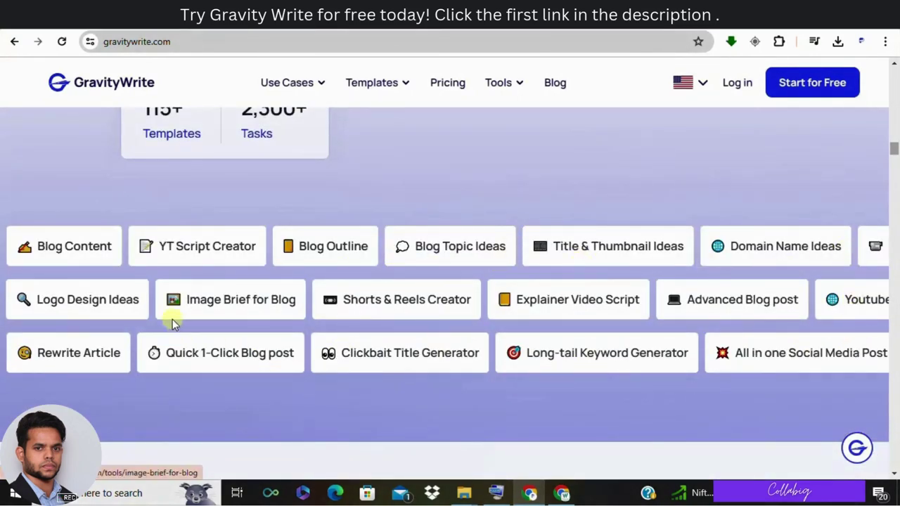
{"action": "scroll", "coordinate": [211, 325], "scroll_direction": "up", "scroll_amount": 5}
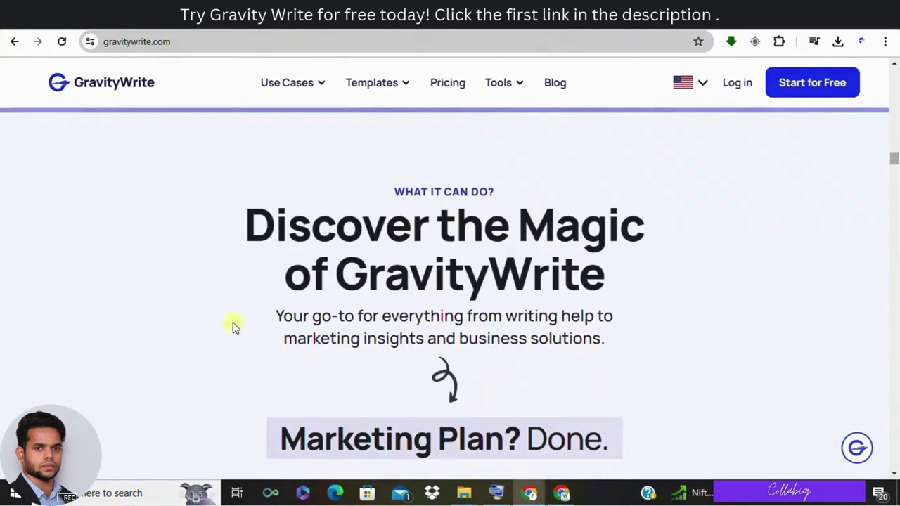
{"action": "scroll", "coordinate": [234, 324], "scroll_direction": "down", "scroll_amount": 1}
{"action": "scroll", "coordinate": [234, 325], "scroll_direction": "down", "scroll_amount": 8}
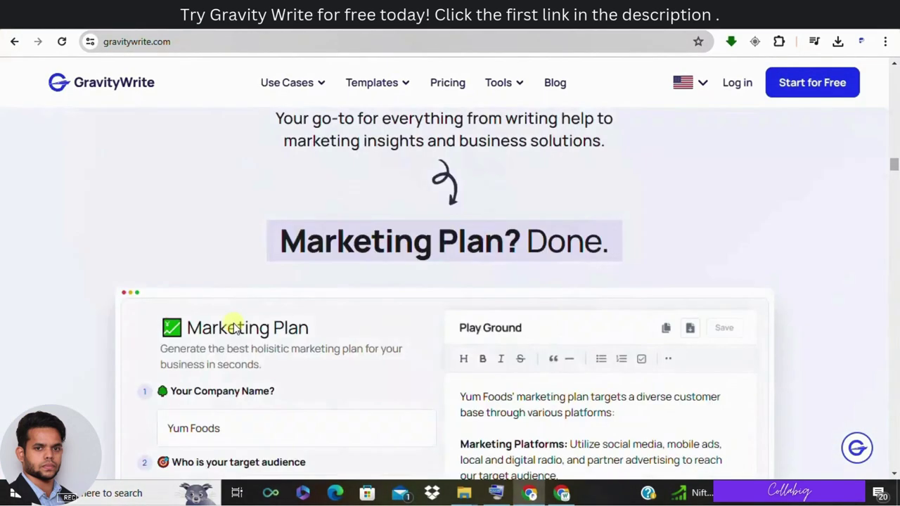
{"action": "scroll", "coordinate": [230, 327], "scroll_direction": "down", "scroll_amount": 1}
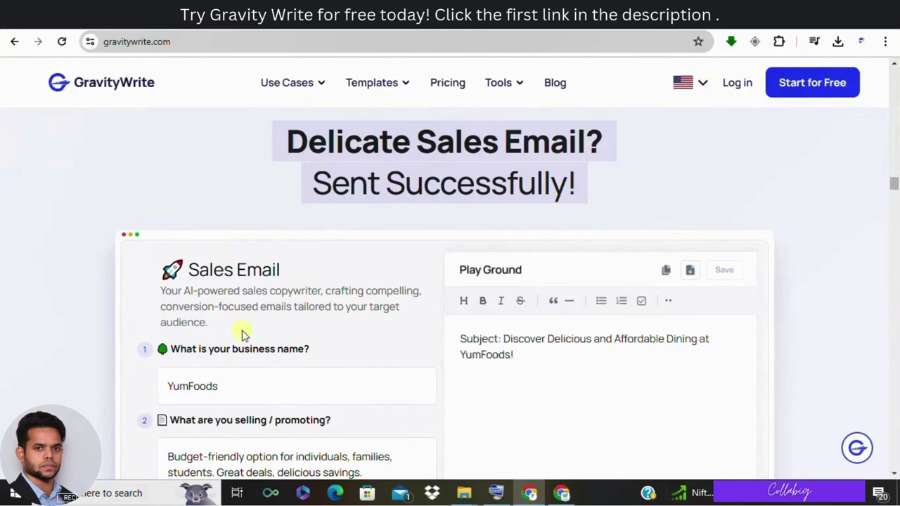
{"action": "scroll", "coordinate": [232, 330], "scroll_direction": "down", "scroll_amount": 2}
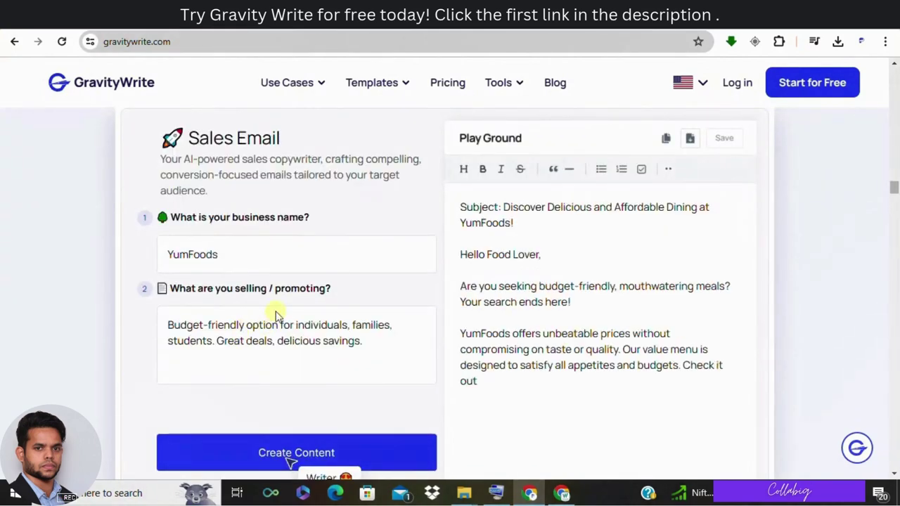
{"action": "scroll", "coordinate": [275, 317], "scroll_direction": "down", "scroll_amount": 4}
{"action": "scroll", "coordinate": [274, 317], "scroll_direction": "down", "scroll_amount": 3}
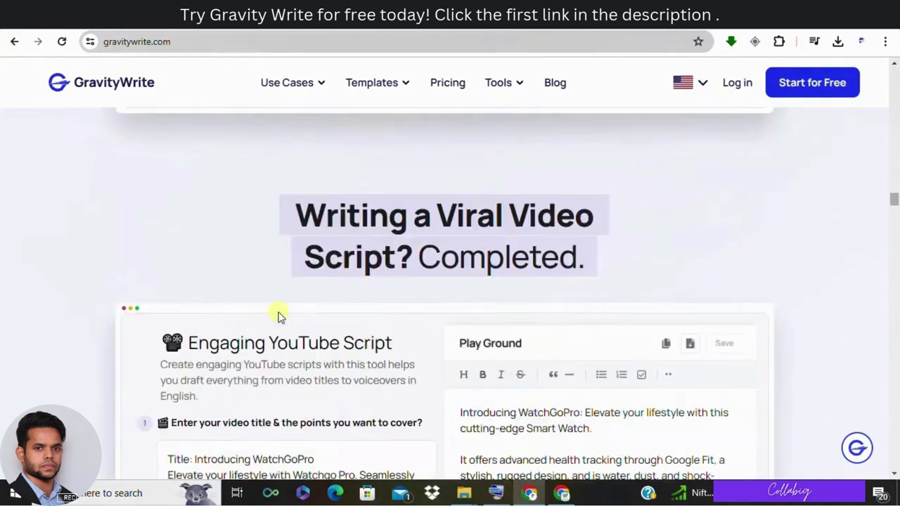
{"action": "scroll", "coordinate": [281, 310], "scroll_direction": "down", "scroll_amount": 1}
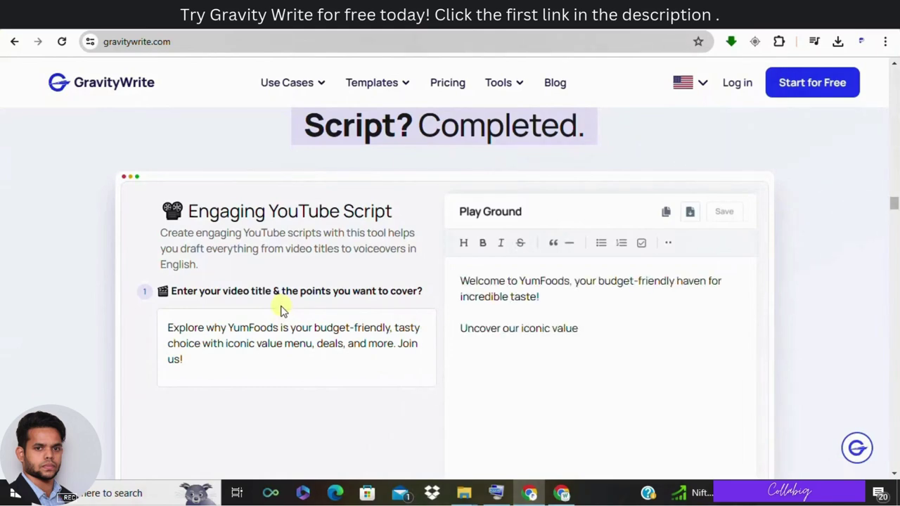
{"action": "scroll", "coordinate": [281, 311], "scroll_direction": "down", "scroll_amount": 6}
{"action": "scroll", "coordinate": [278, 311], "scroll_direction": "down", "scroll_amount": 6}
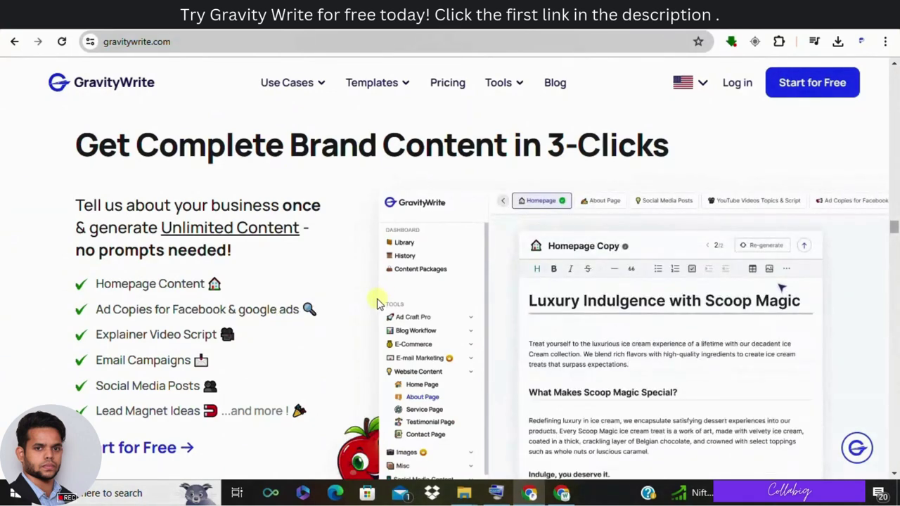
{"action": "scroll", "coordinate": [378, 302], "scroll_direction": "down", "scroll_amount": 1}
{"action": "scroll", "coordinate": [377, 302], "scroll_direction": "down", "scroll_amount": 6}
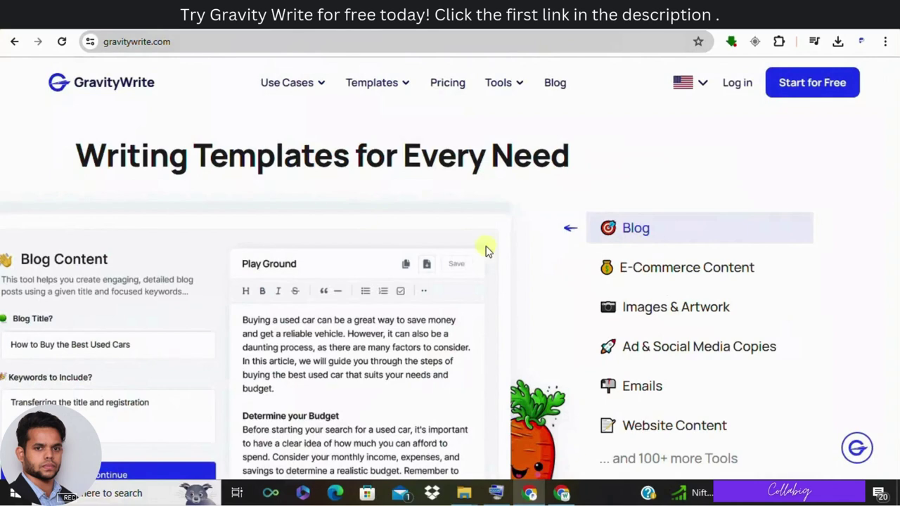
{"action": "scroll", "coordinate": [604, 274], "scroll_direction": "down", "scroll_amount": 8}
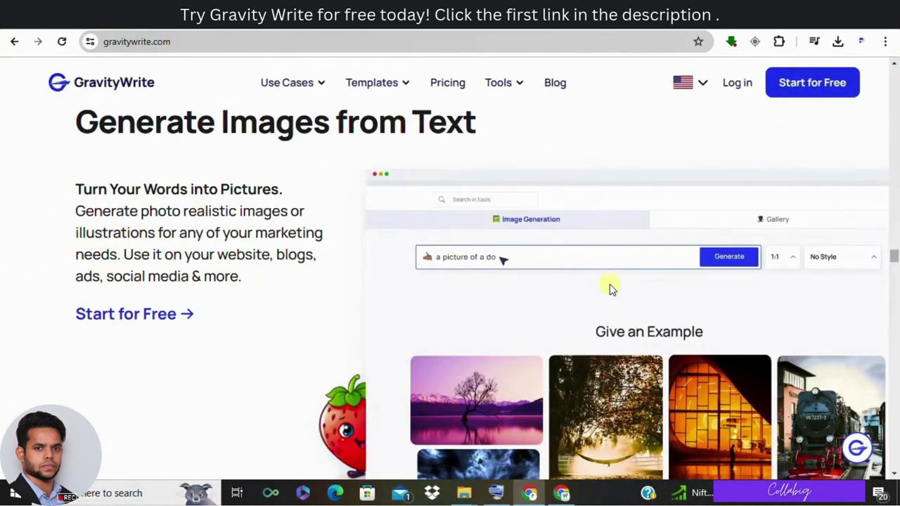
{"action": "scroll", "coordinate": [610, 288], "scroll_direction": "down", "scroll_amount": 1}
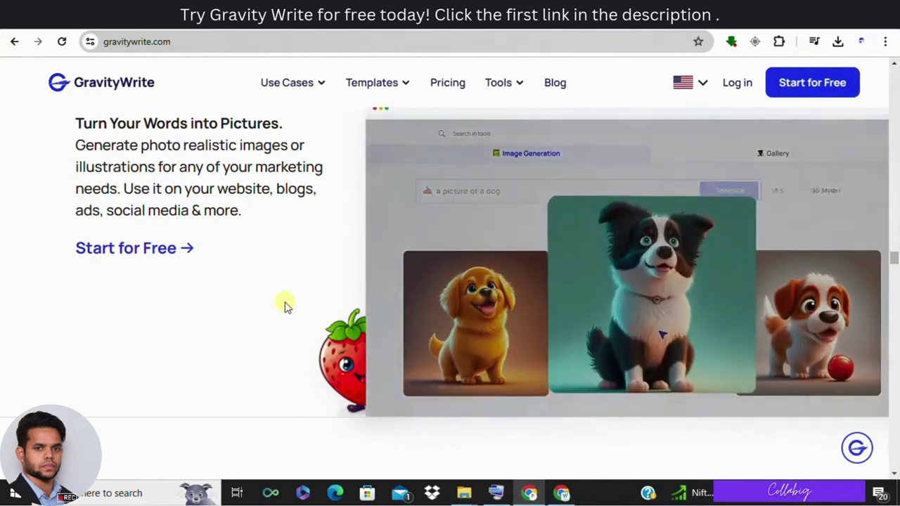
{"action": "scroll", "coordinate": [222, 323], "scroll_direction": "down", "scroll_amount": 5}
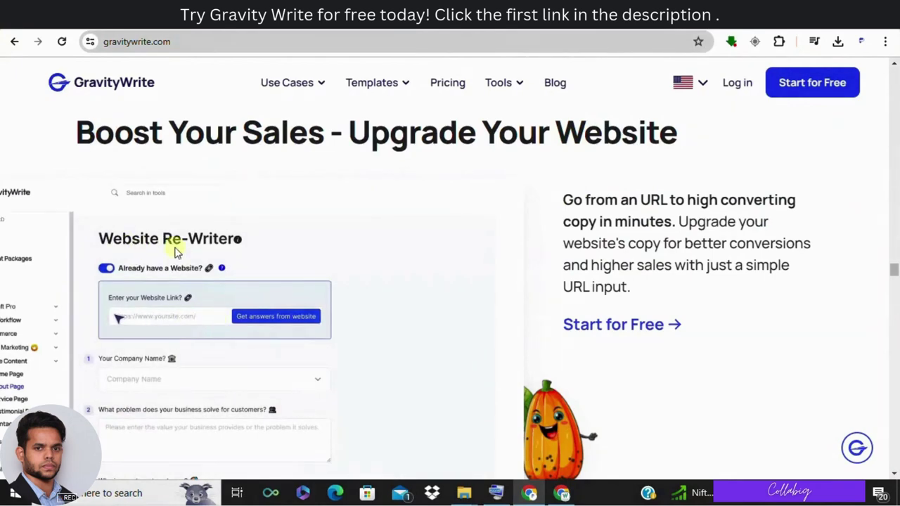
{"action": "scroll", "coordinate": [325, 250], "scroll_direction": "down", "scroll_amount": 4}
{"action": "scroll", "coordinate": [326, 250], "scroll_direction": "down", "scroll_amount": 2}
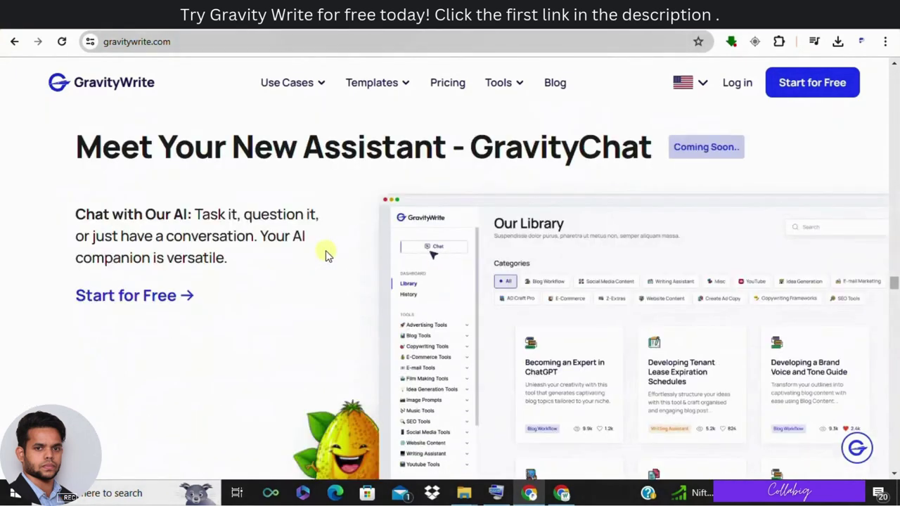
{"action": "scroll", "coordinate": [325, 253], "scroll_direction": "down", "scroll_amount": 6}
{"action": "scroll", "coordinate": [325, 250], "scroll_direction": "down", "scroll_amount": 1}
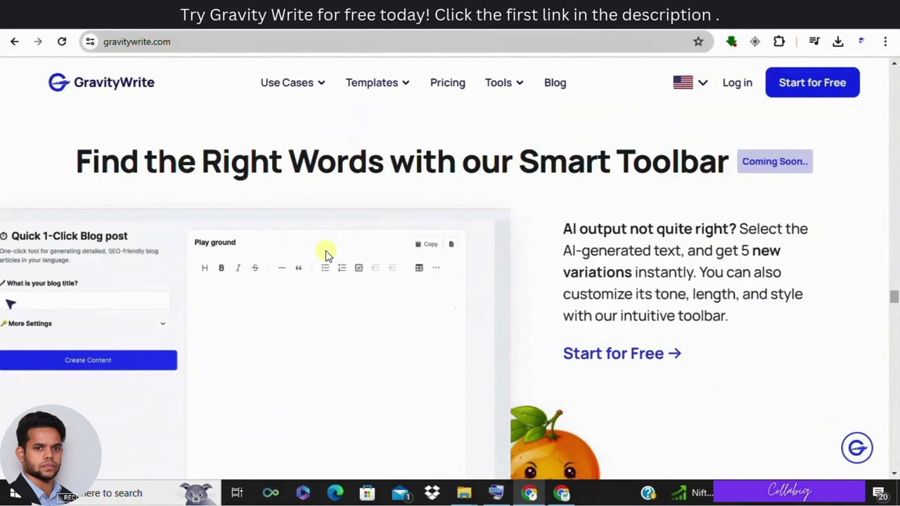
{"action": "scroll", "coordinate": [326, 251], "scroll_direction": "down", "scroll_amount": 5}
{"action": "scroll", "coordinate": [327, 251], "scroll_direction": "down", "scroll_amount": 5}
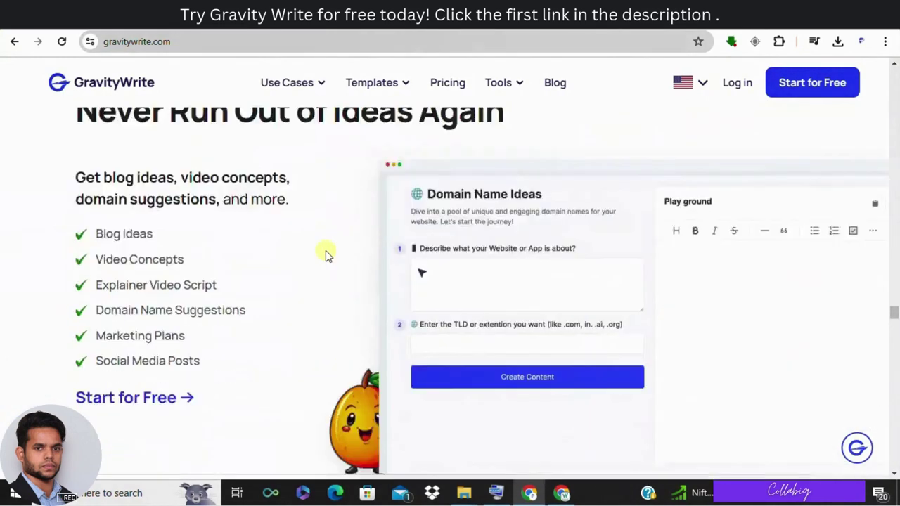
{"action": "scroll", "coordinate": [327, 251], "scroll_direction": "down", "scroll_amount": 1}
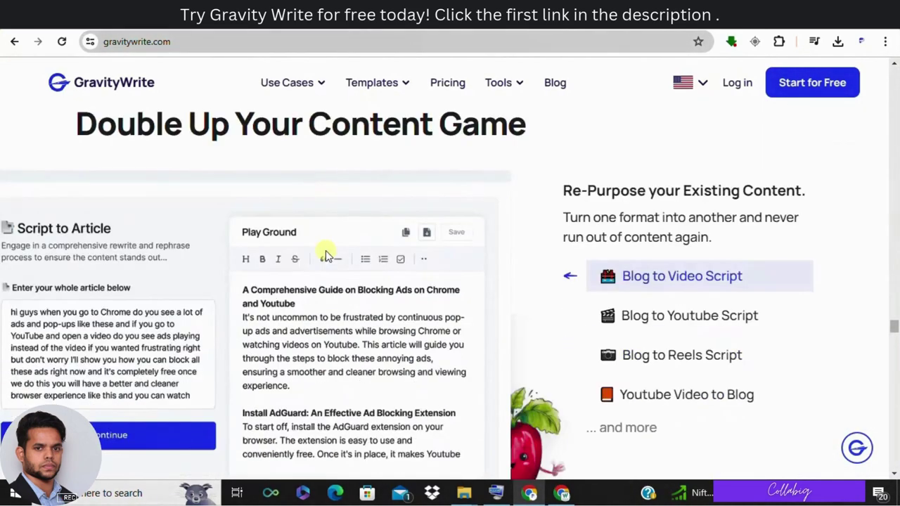
{"action": "scroll", "coordinate": [325, 251], "scroll_direction": "down", "scroll_amount": 7}
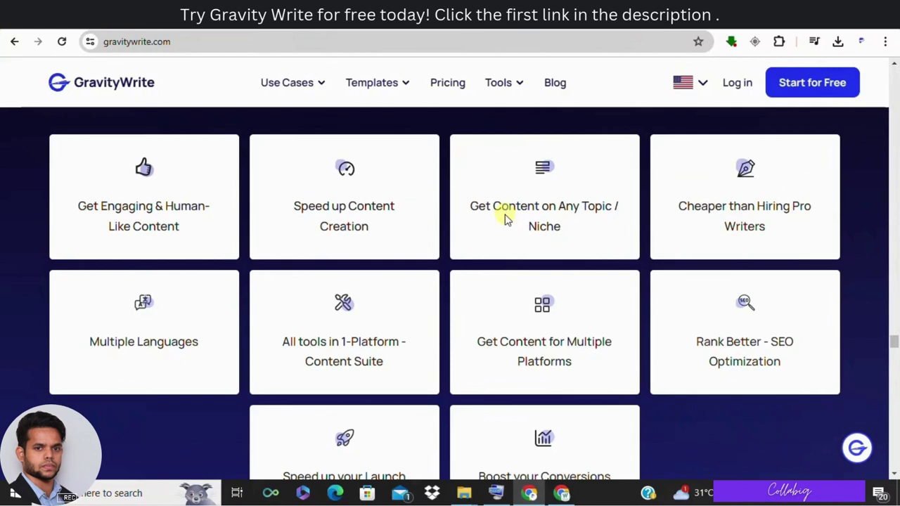
{"action": "scroll", "coordinate": [502, 224], "scroll_direction": "up", "scroll_amount": 5}
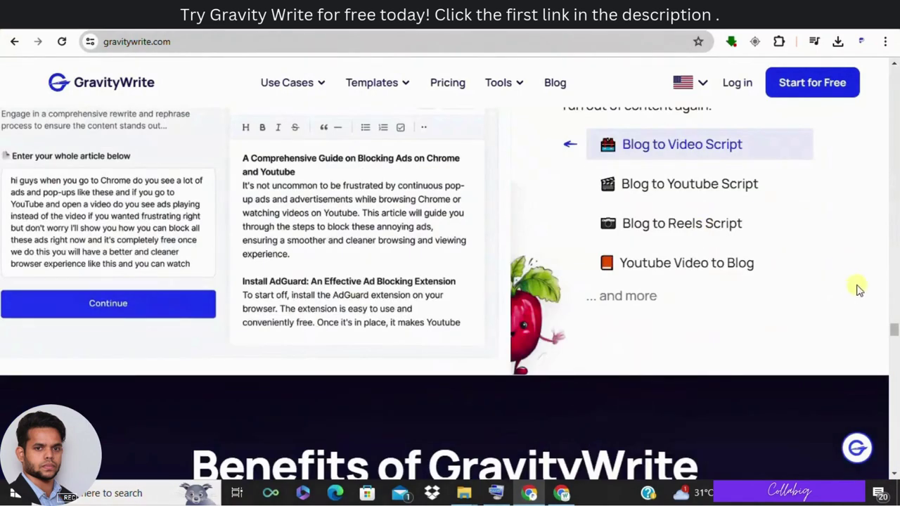